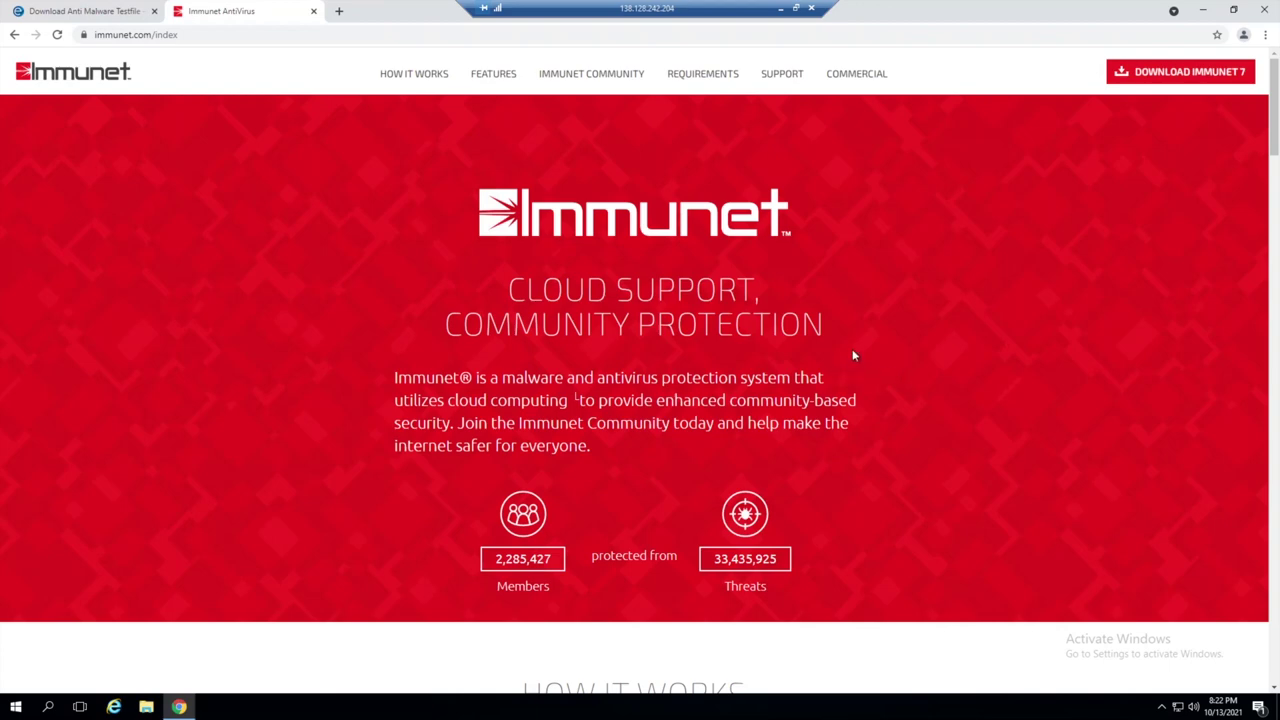
- Scroll through How It Works, Features and Community, and highlight 'compatible with Windows operating systems'
scroll(915, 362, down, 3)
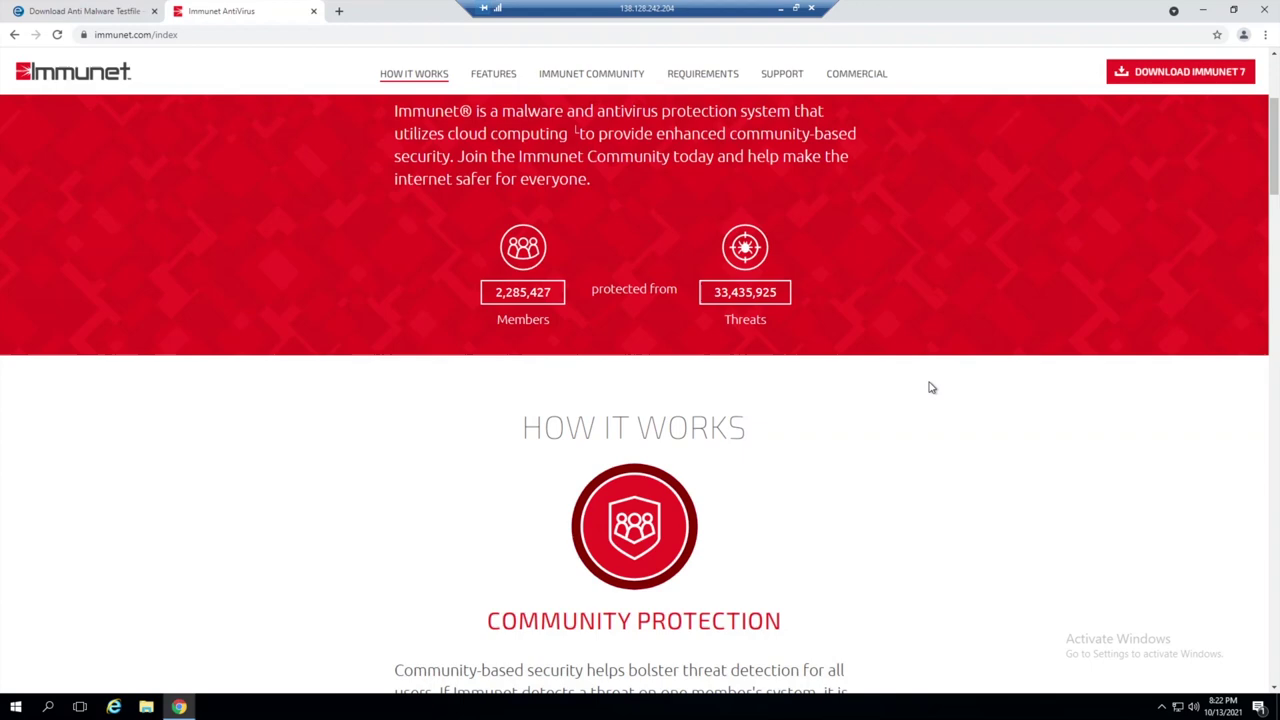
scroll(928, 388, down, 2)
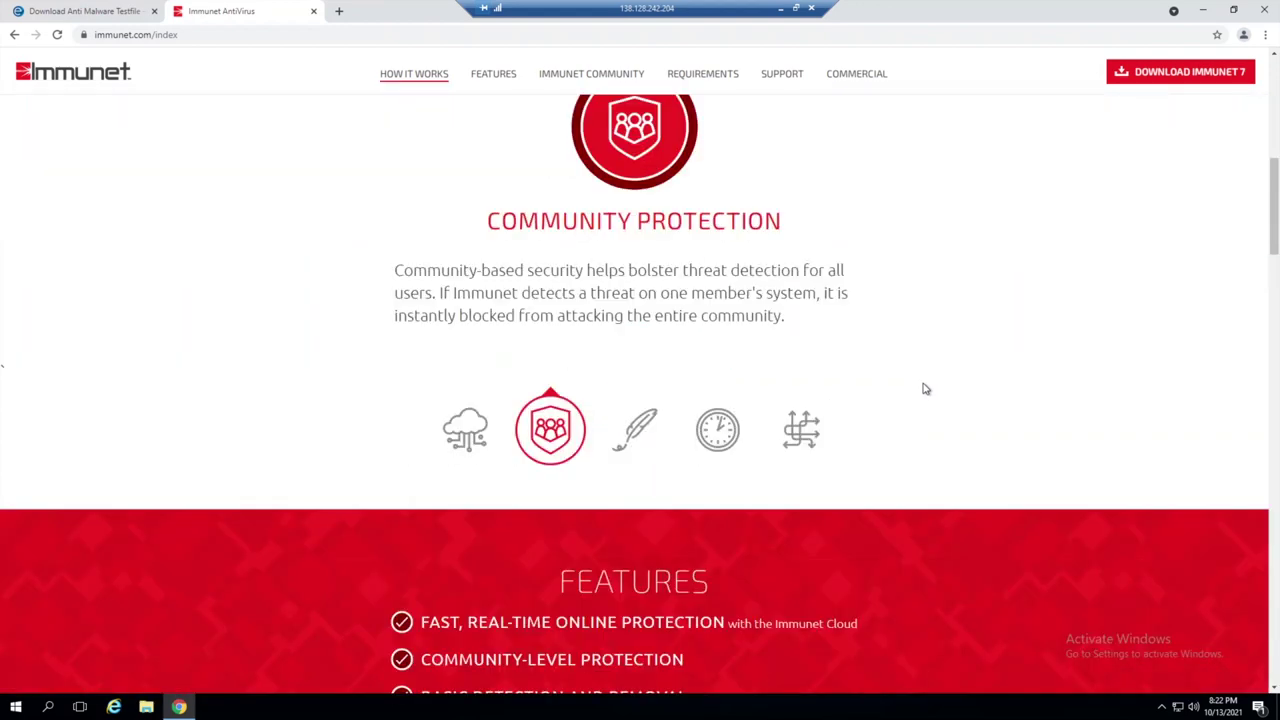
scroll(922, 385, down, 3)
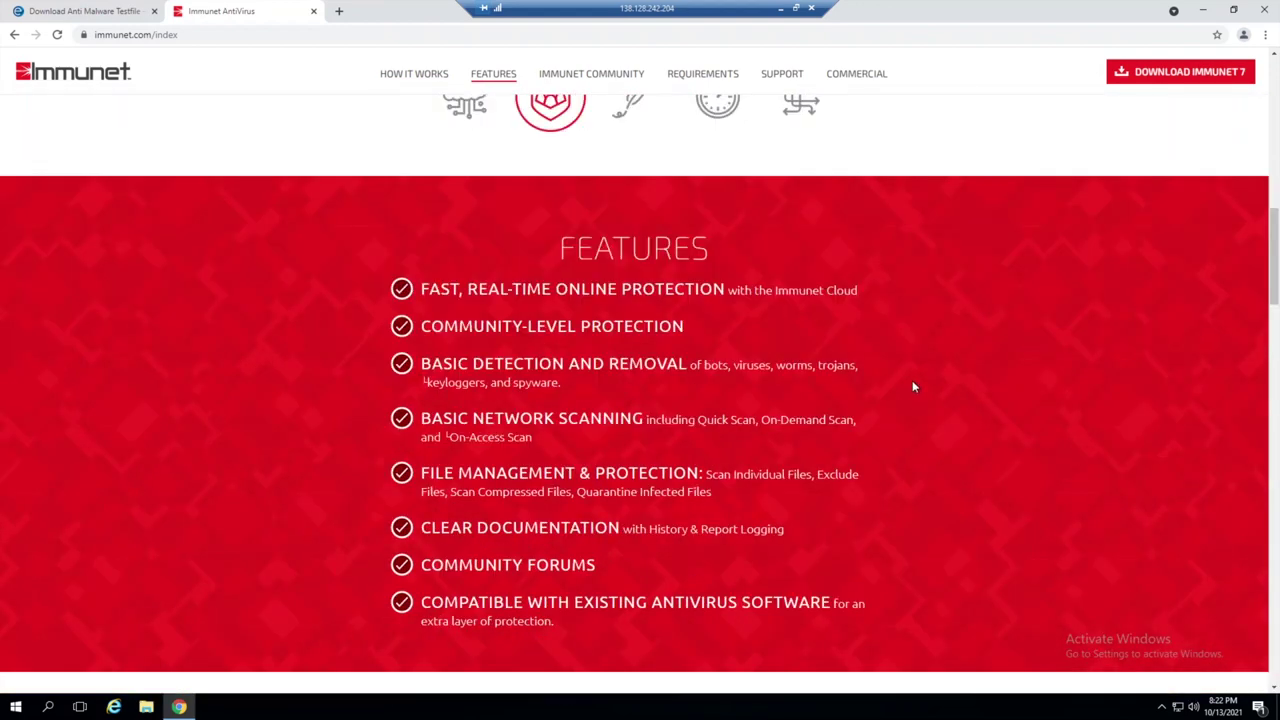
scroll(912, 387, down, 1)
scroll(910, 381, down, 3)
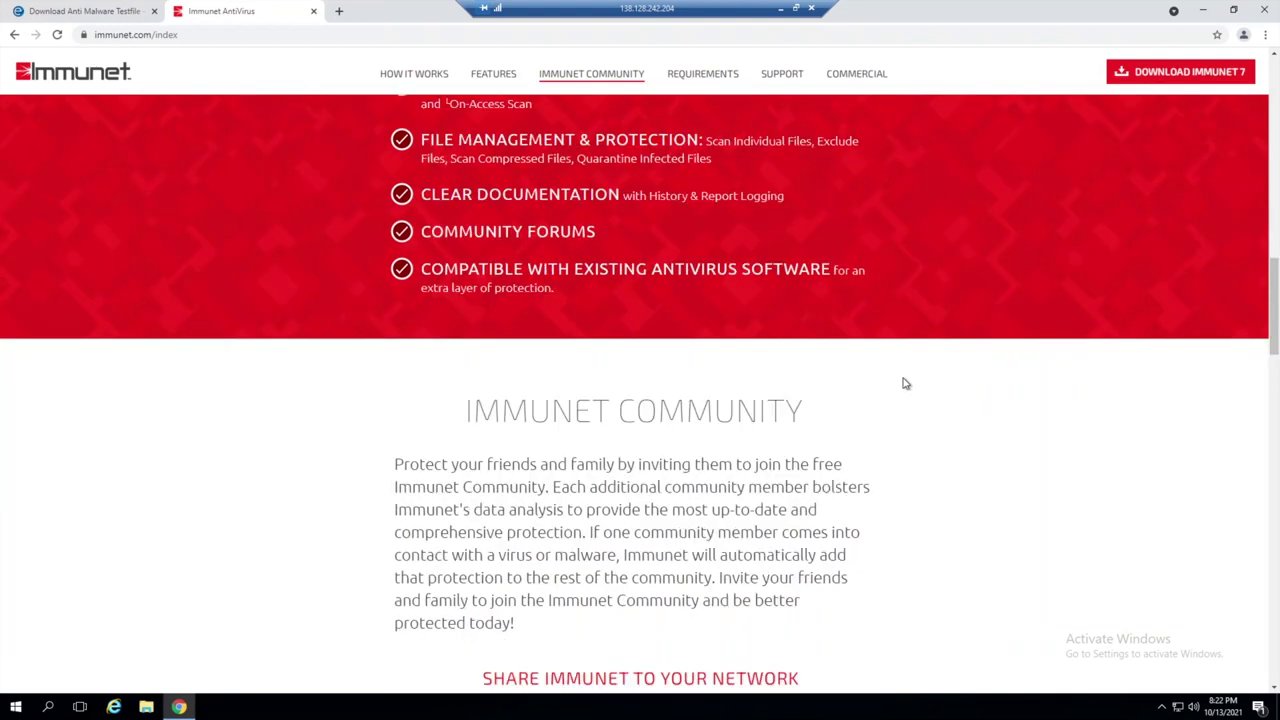
scroll(1083, 443, down, 1)
scroll(1082, 444, down, 3)
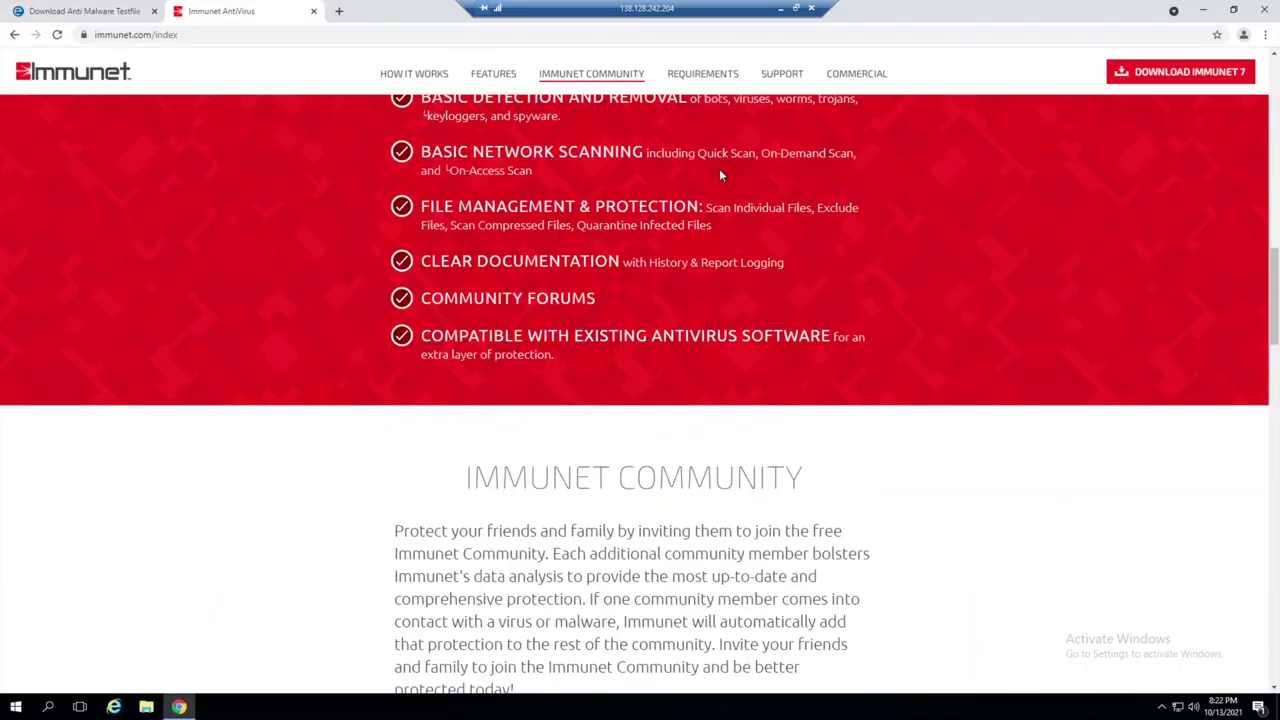
scroll(735, 190, down, 2)
scroll(894, 249, down, 2)
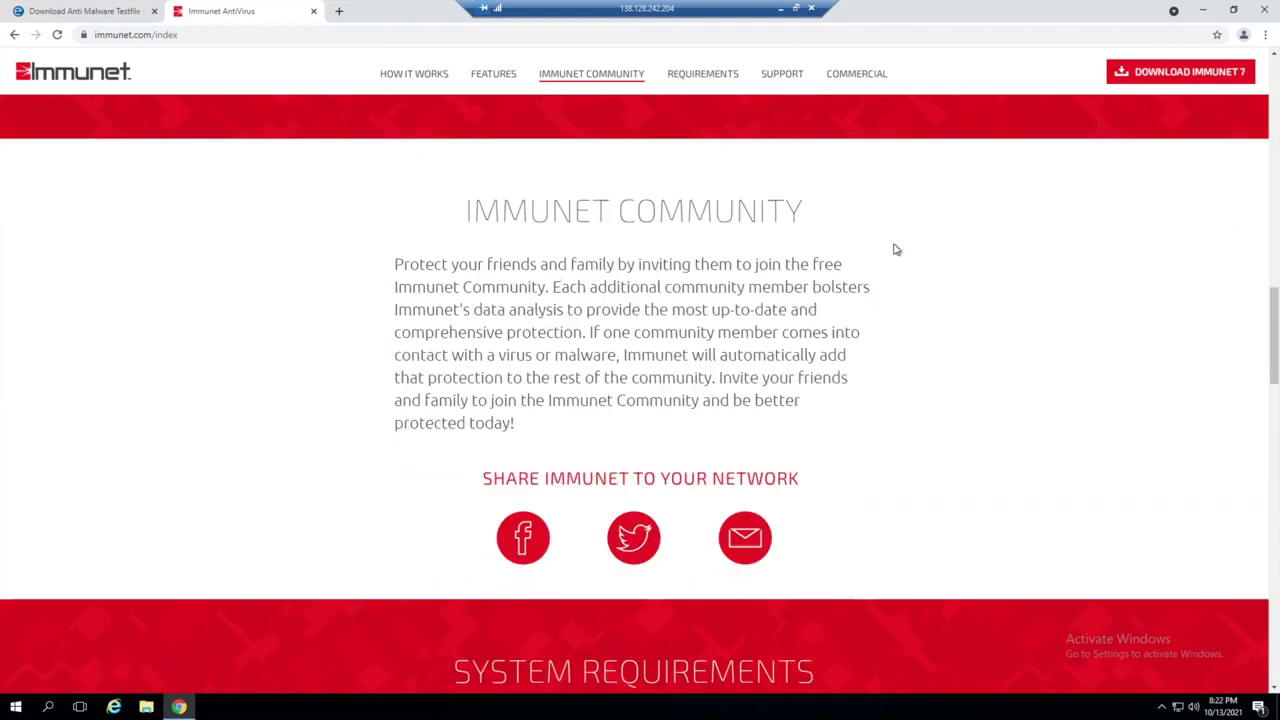
scroll(897, 247, down, 4)
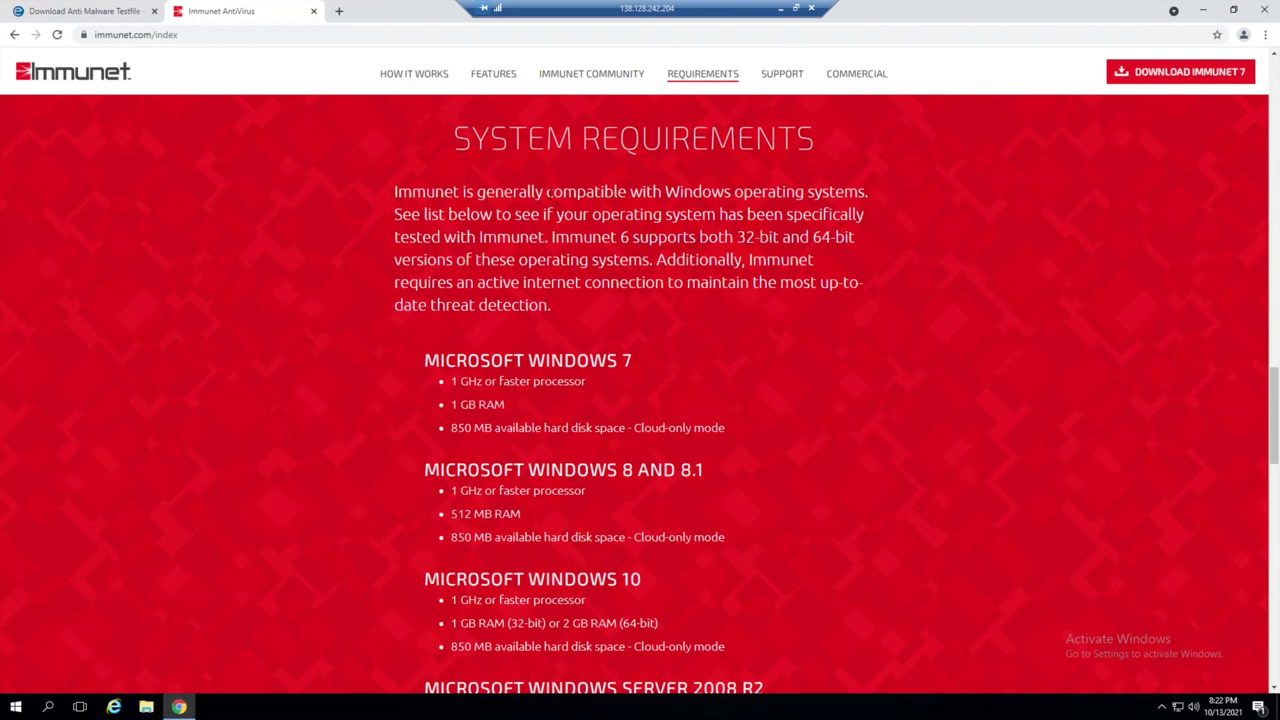
drag(547, 191, 864, 191)
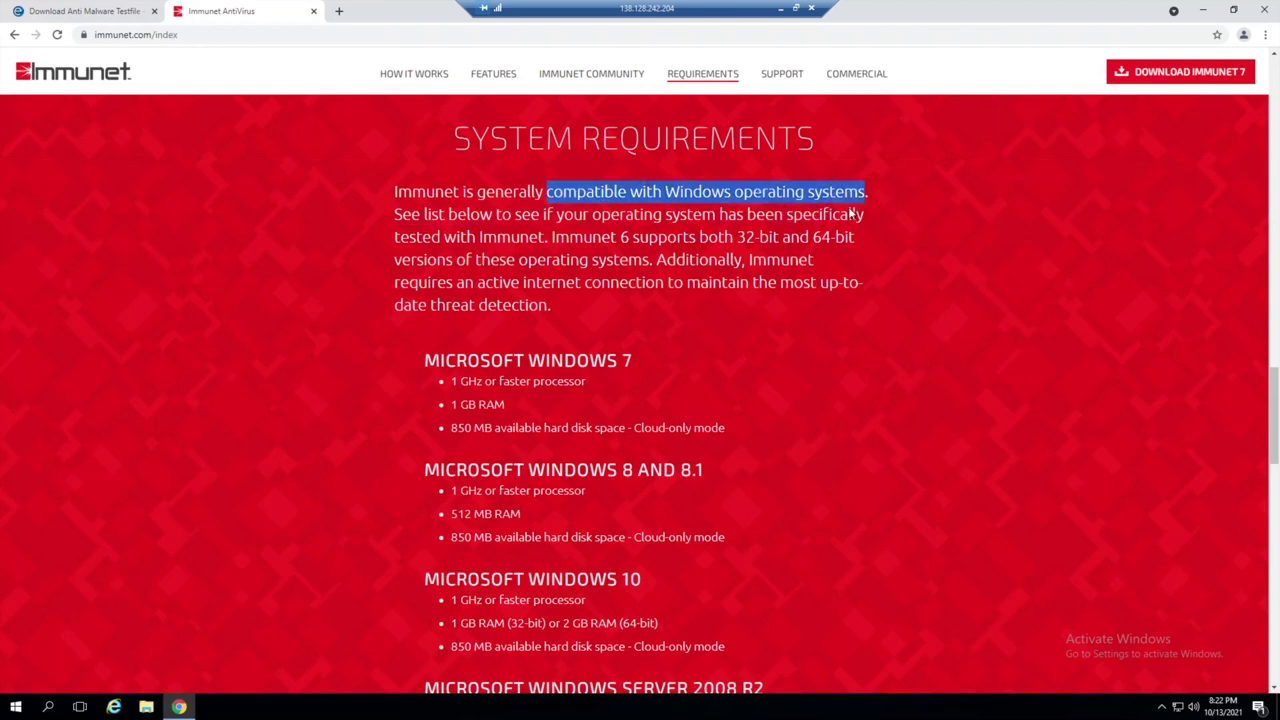
- Scroll on to System Requirements listing the supported Windows versions, processor, RAM and disk needs
scroll(840, 225, down, 1)
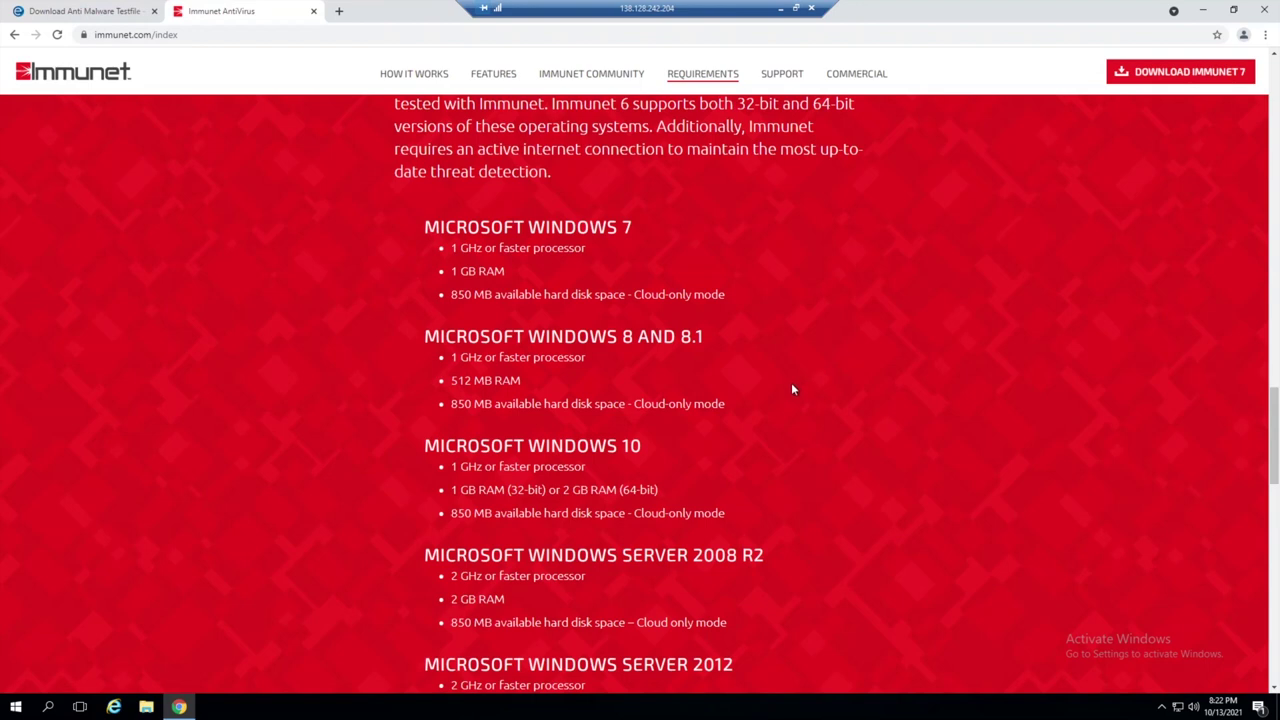
scroll(790, 390, down, 1)
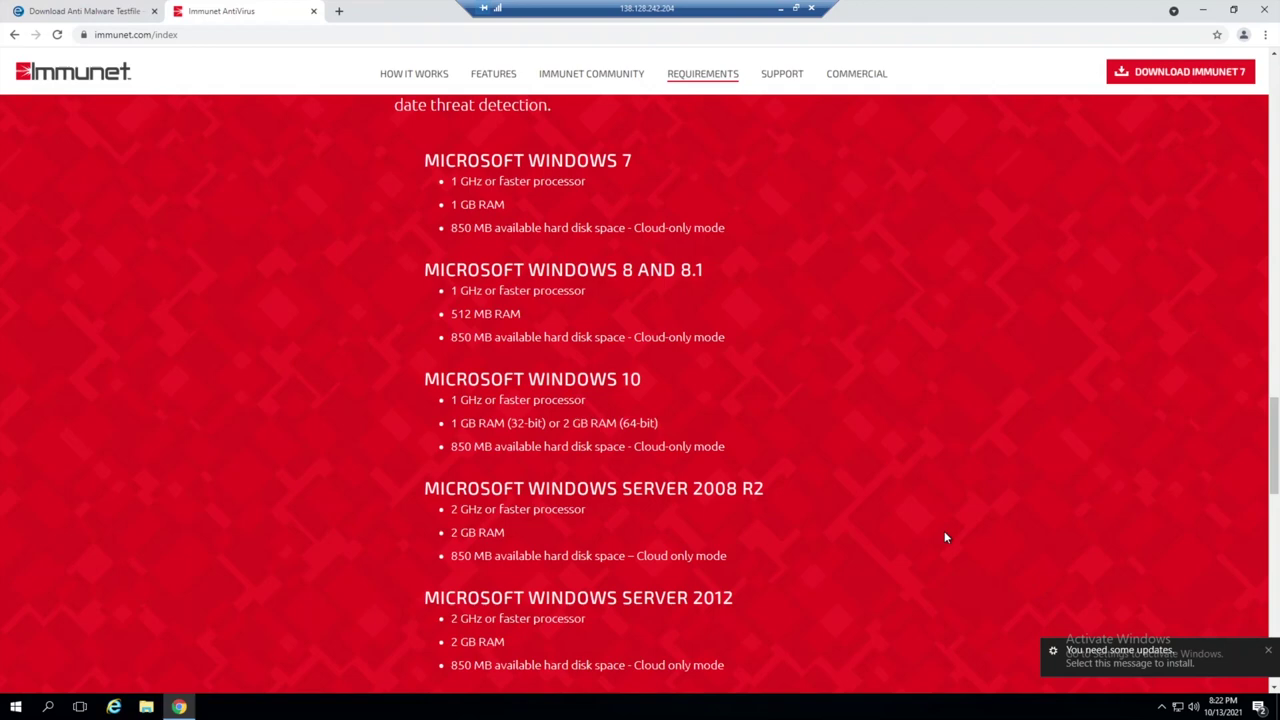
scroll(899, 510, down, 1)
scroll(884, 510, down, 3)
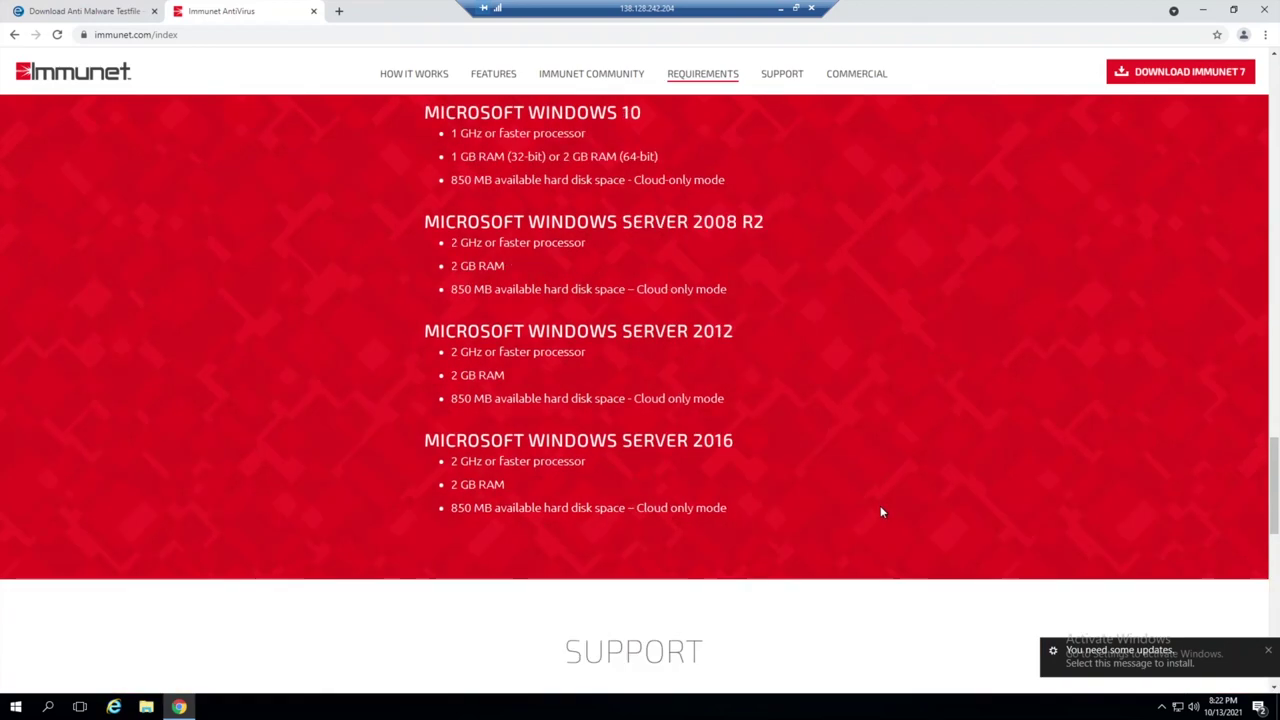
scroll(878, 488, up, 2)
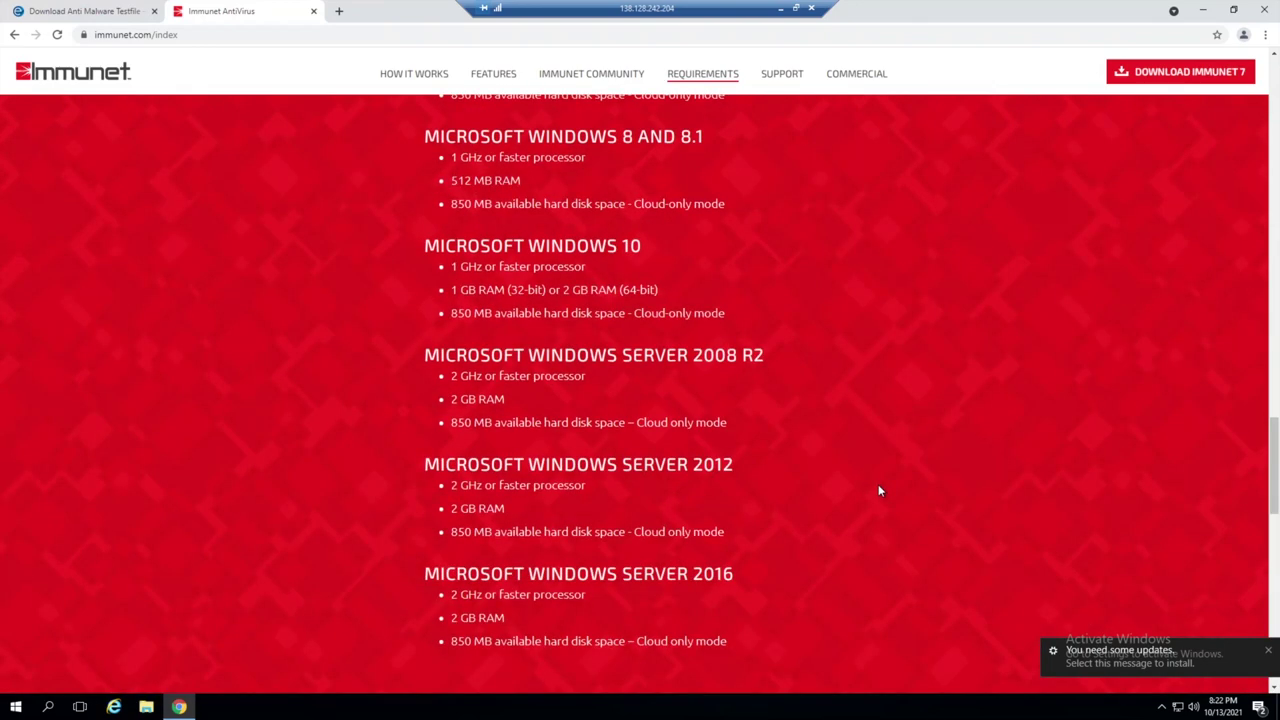
scroll(878, 490, up, 5)
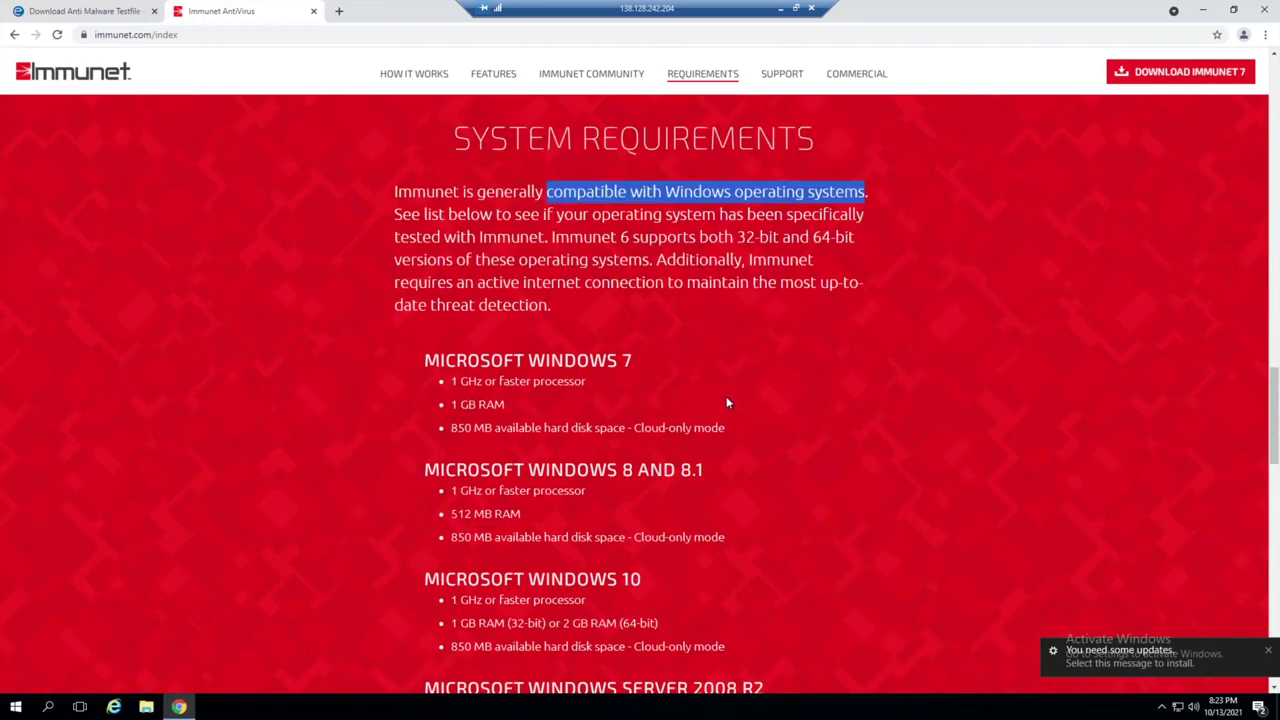
scroll(726, 398, up, 2)
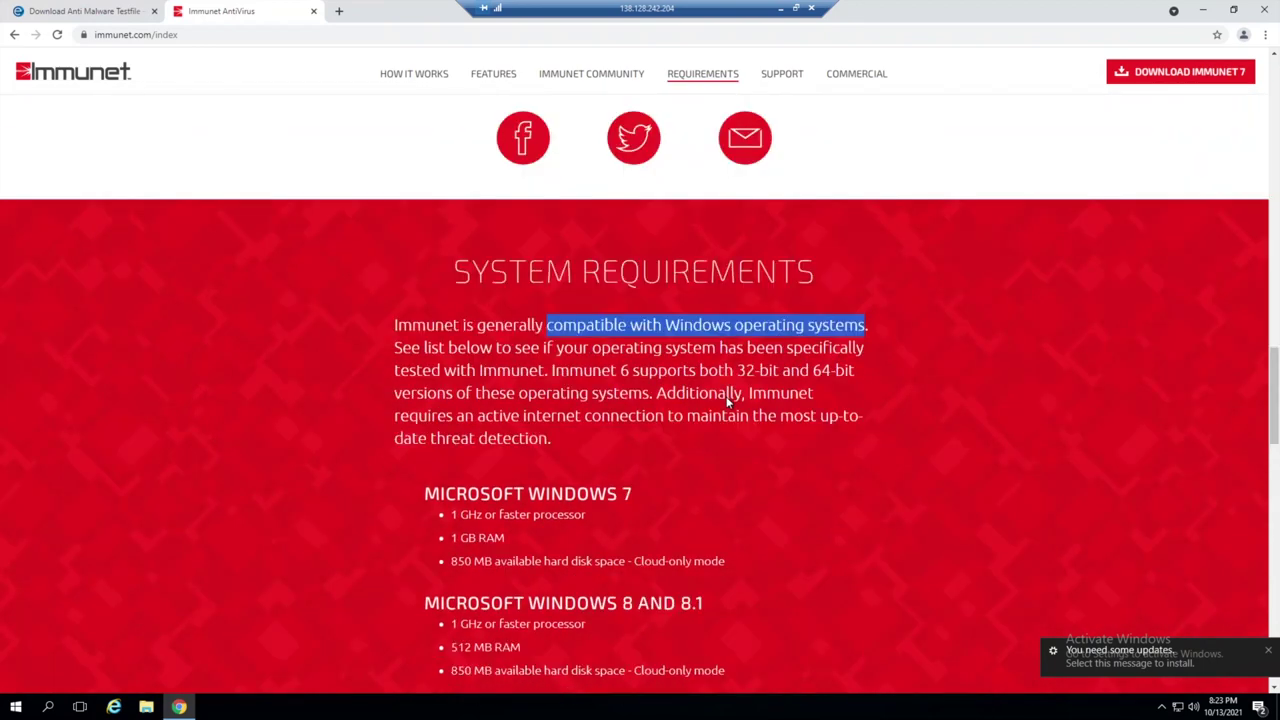
scroll(725, 408, down, 3)
scroll(867, 398, up, 2)
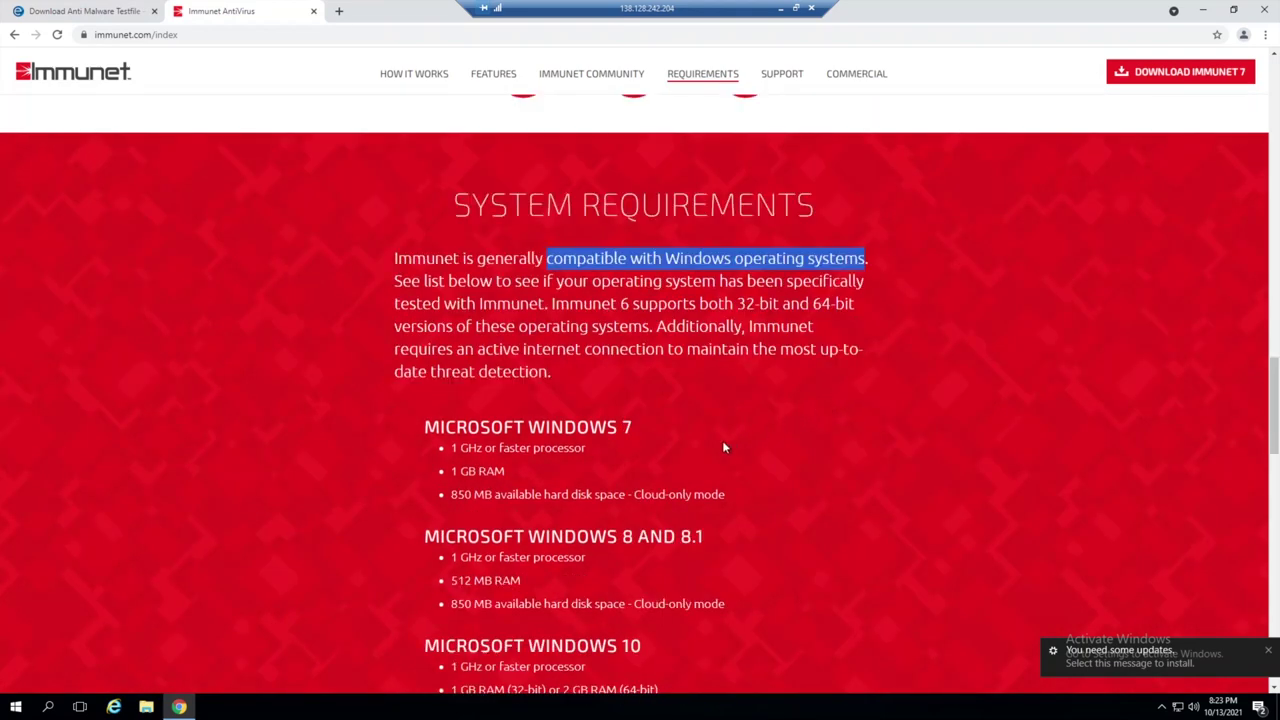
scroll(725, 447, down, 1)
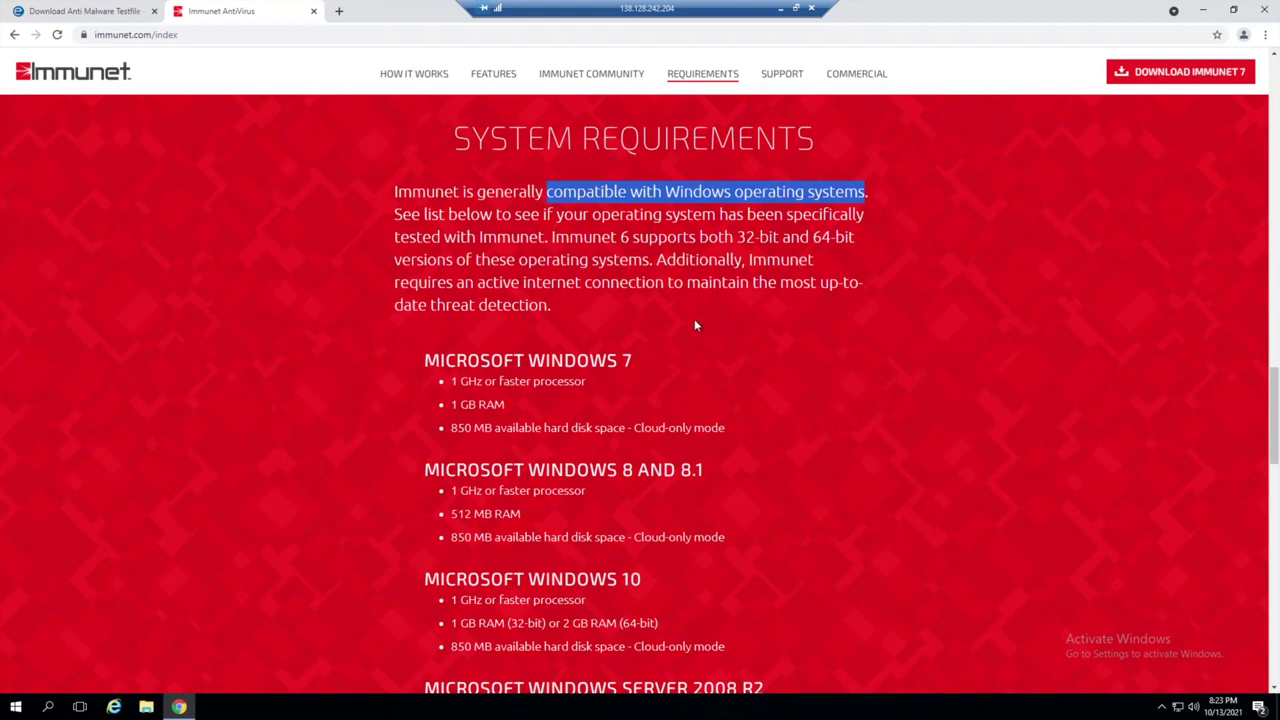
- Download and run ImmunetSetup.exe, install to the default folder with a FlashScan, then close the wizard
click(1178, 71)
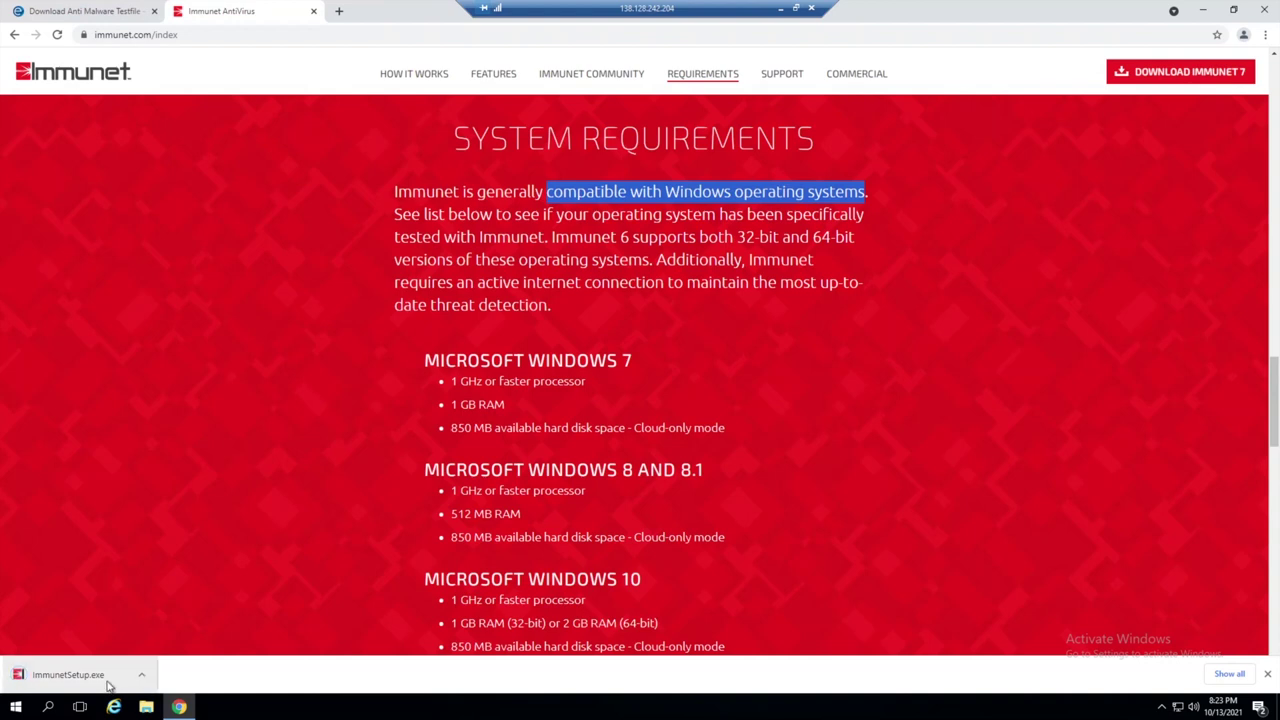
click(108, 684)
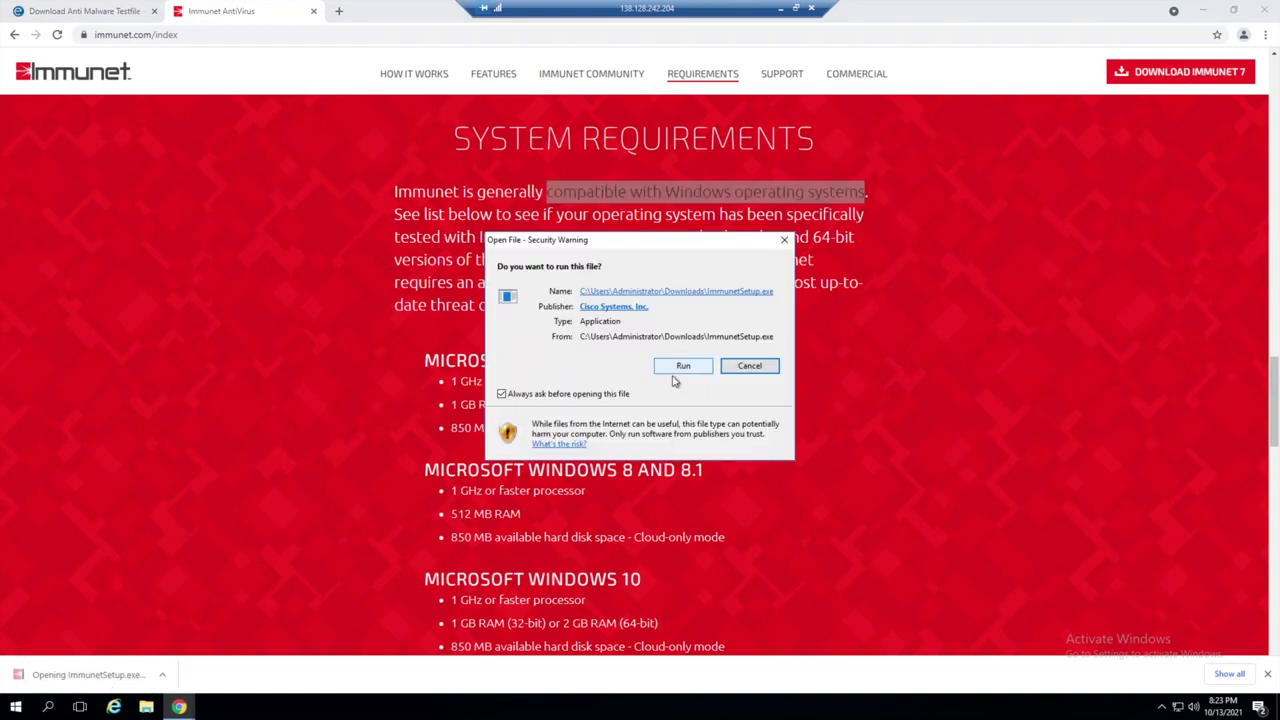
click(681, 367)
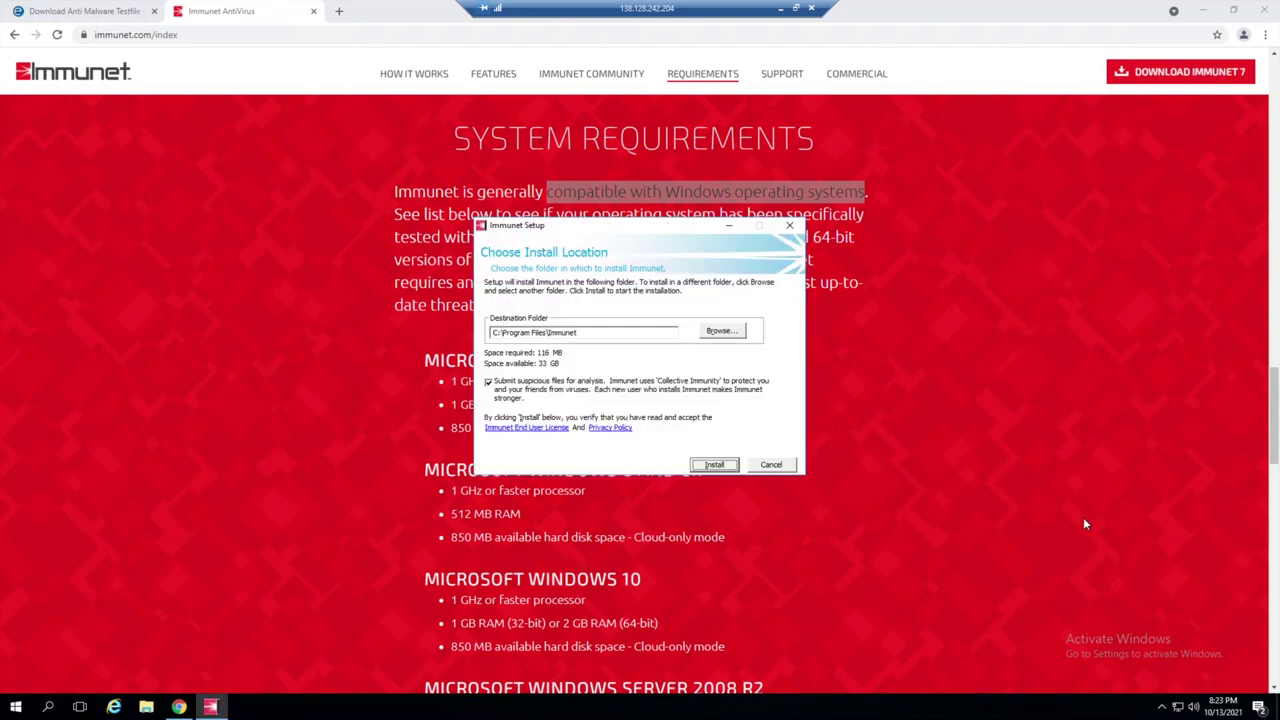
click(713, 465)
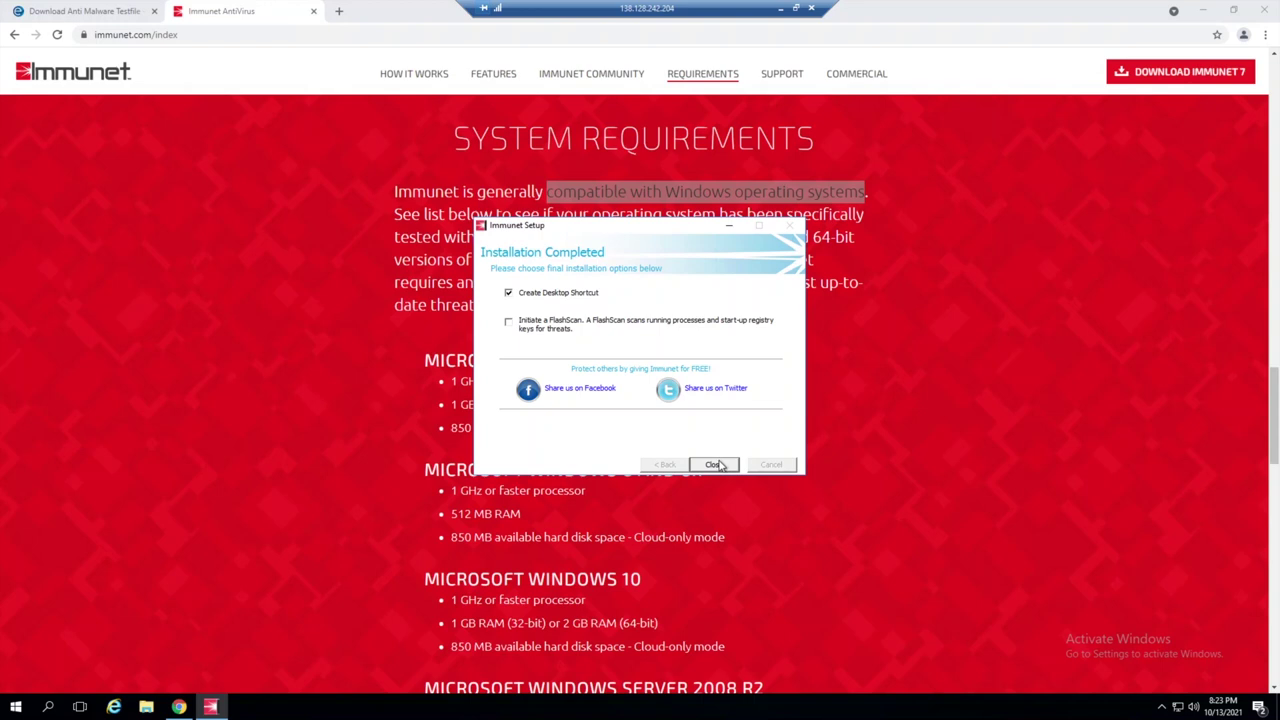
click(580, 328)
key(Return)
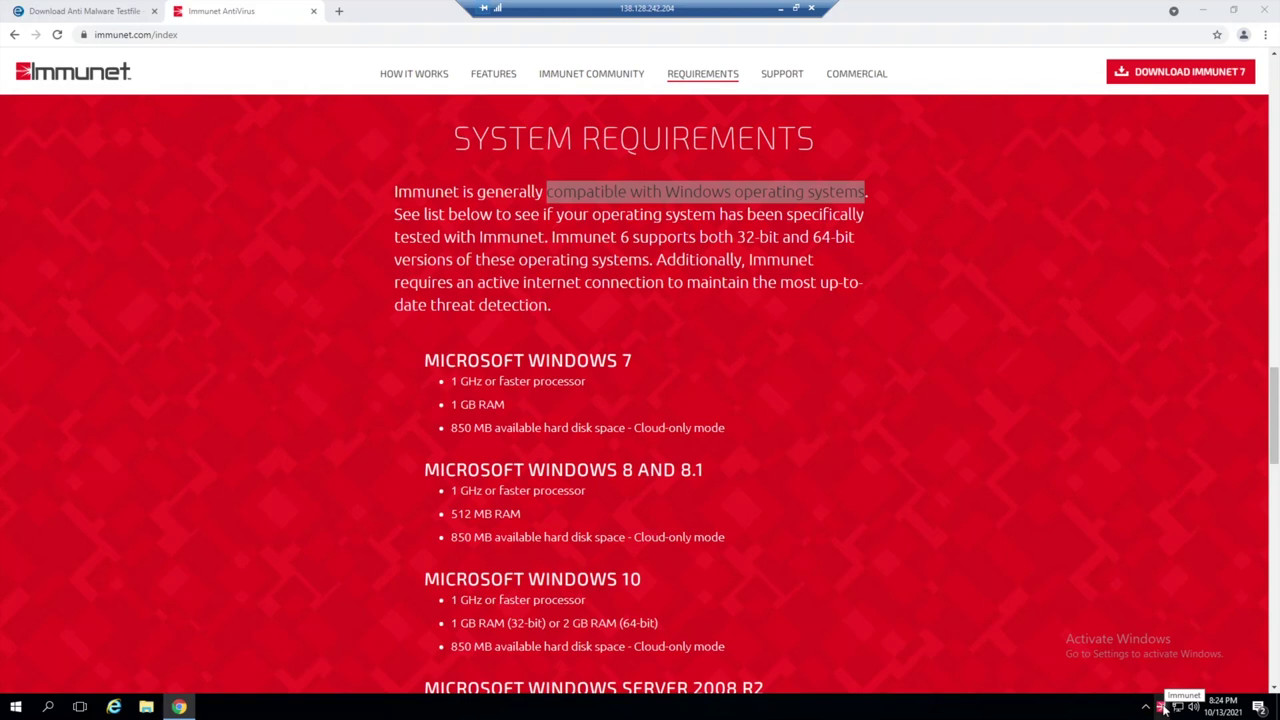
- Open the Immunet window from its taskbar icon
click(1162, 708)
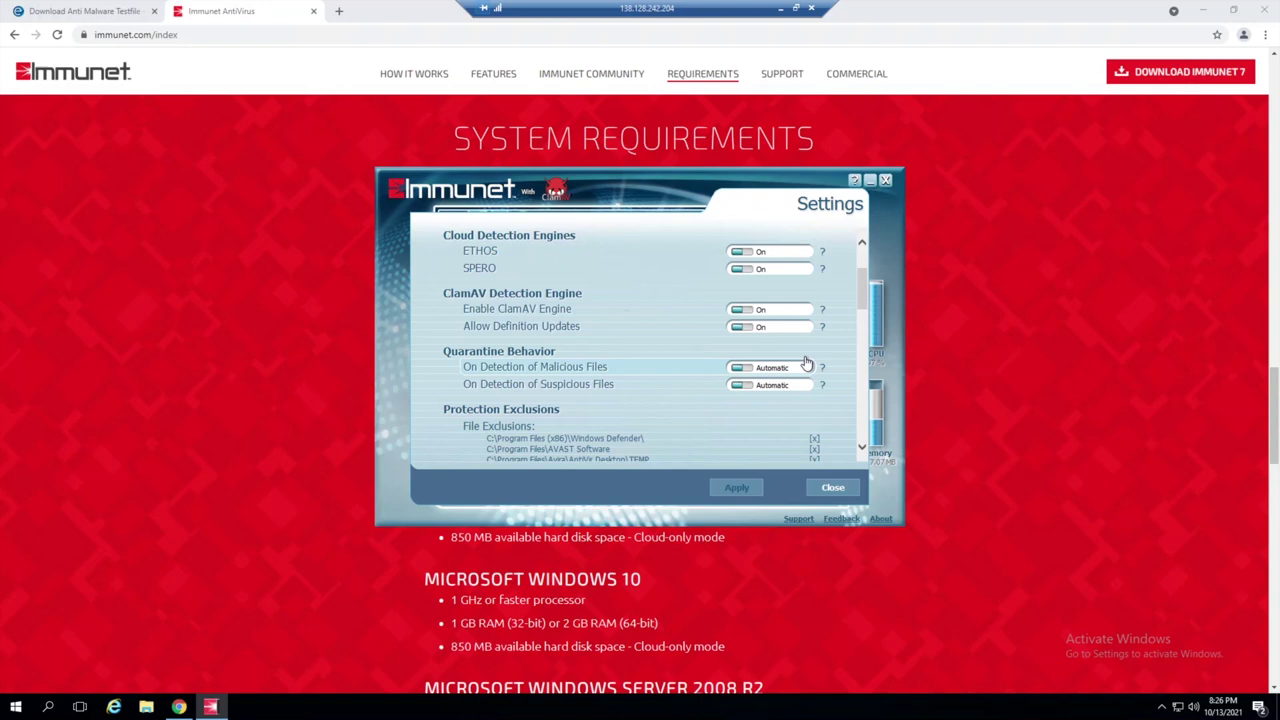
scroll(632, 357, down, 3)
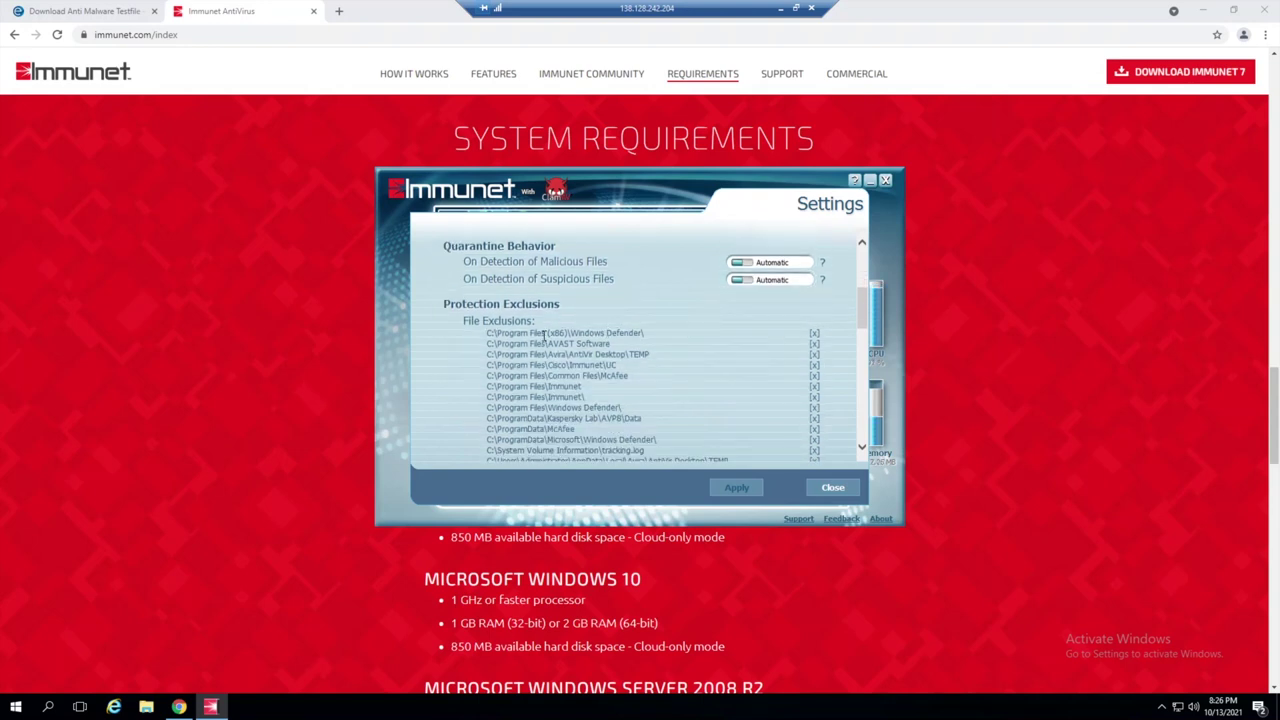
scroll(545, 336, down, 1)
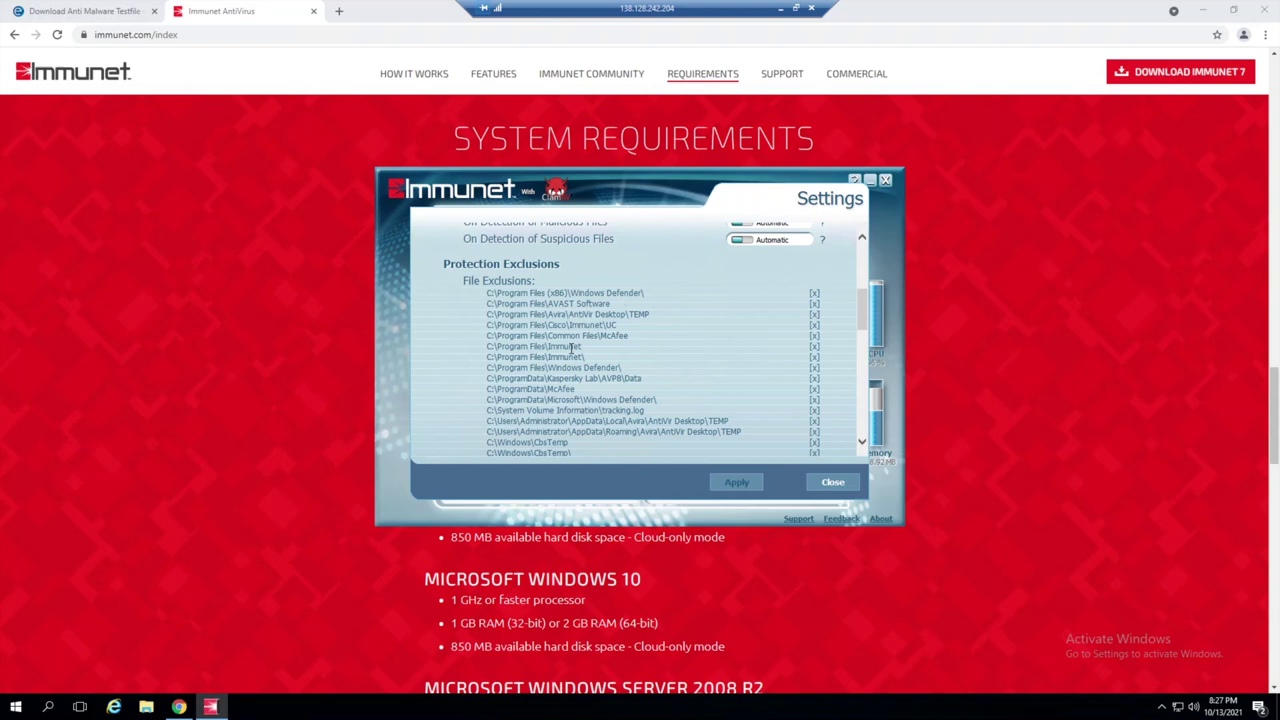
scroll(521, 398, down, 2)
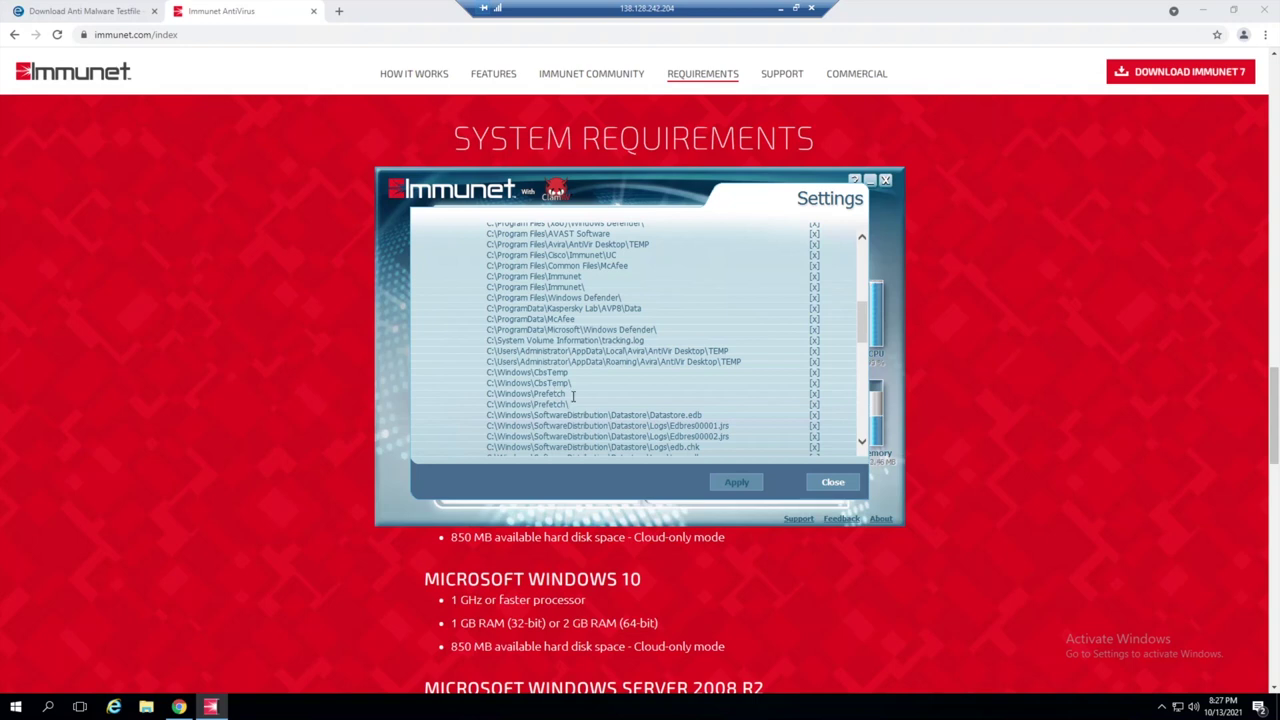
scroll(614, 399, down, 2)
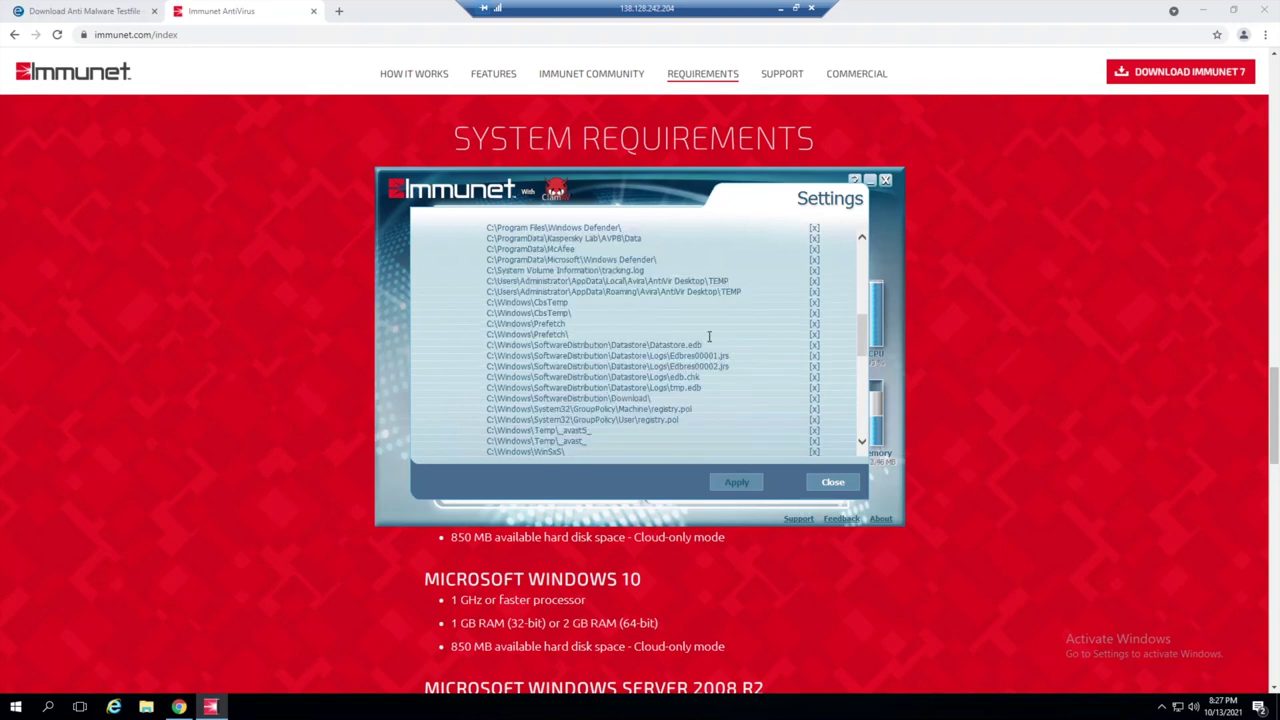
scroll(709, 335, down, 6)
scroll(706, 340, up, 2)
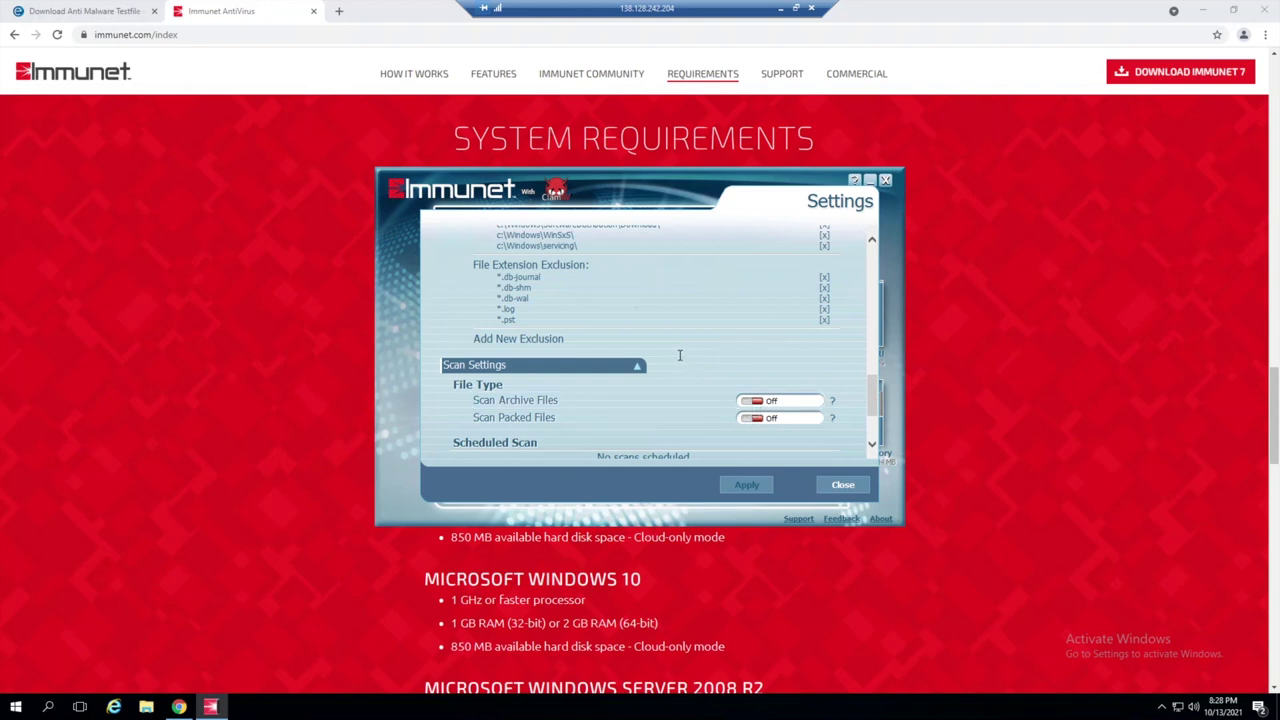
- Expand and review Notification Settings, then close Settings back to the main view
scroll(705, 373, down, 2)
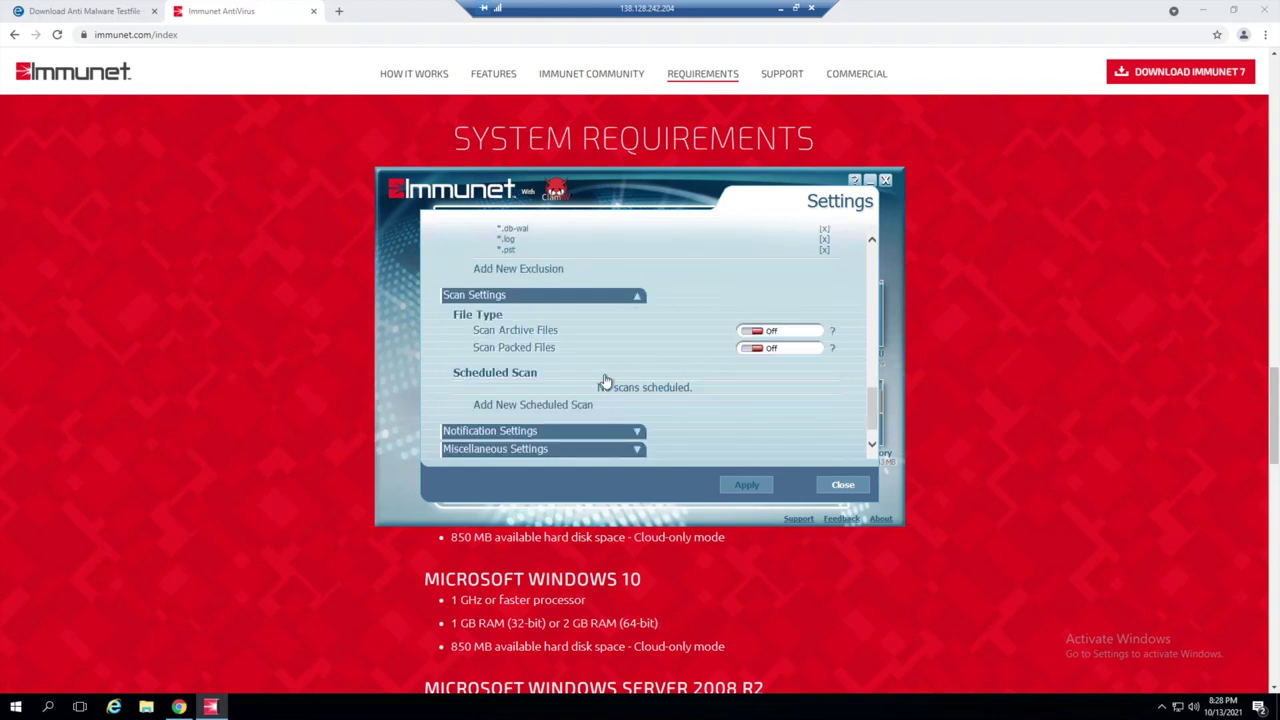
click(616, 431)
scroll(606, 434, down, 2)
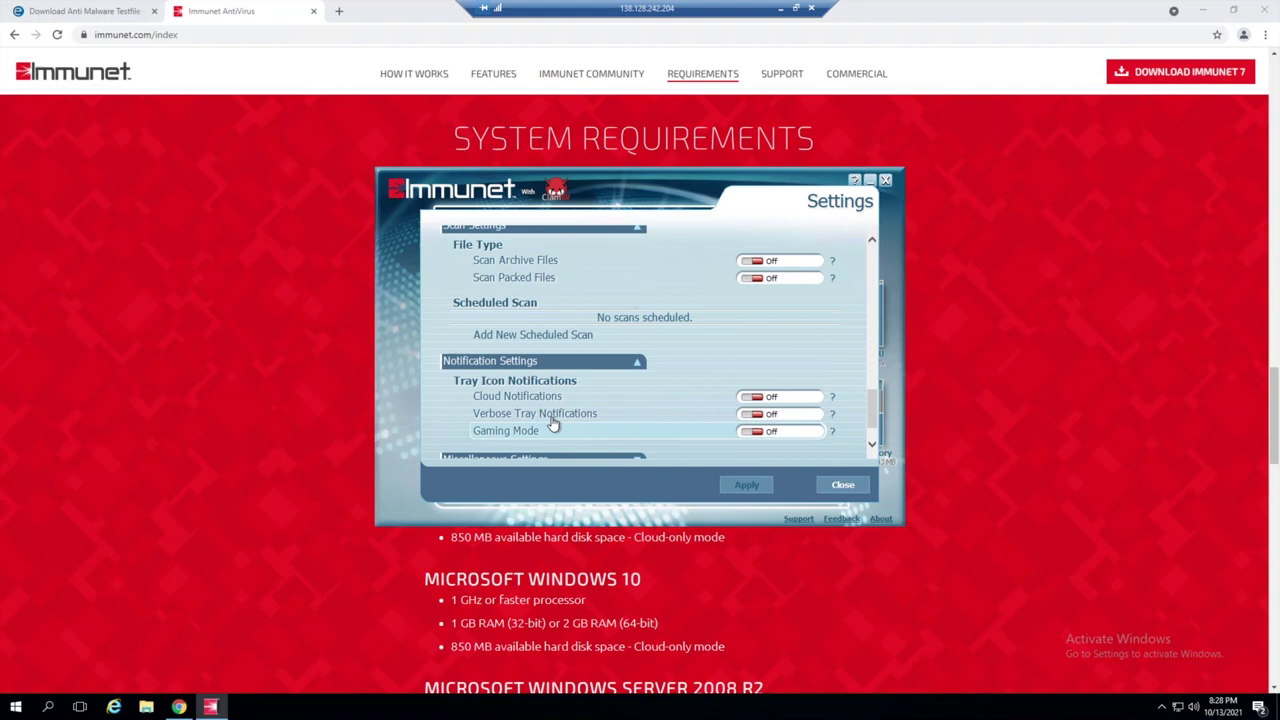
scroll(700, 382, down, 1)
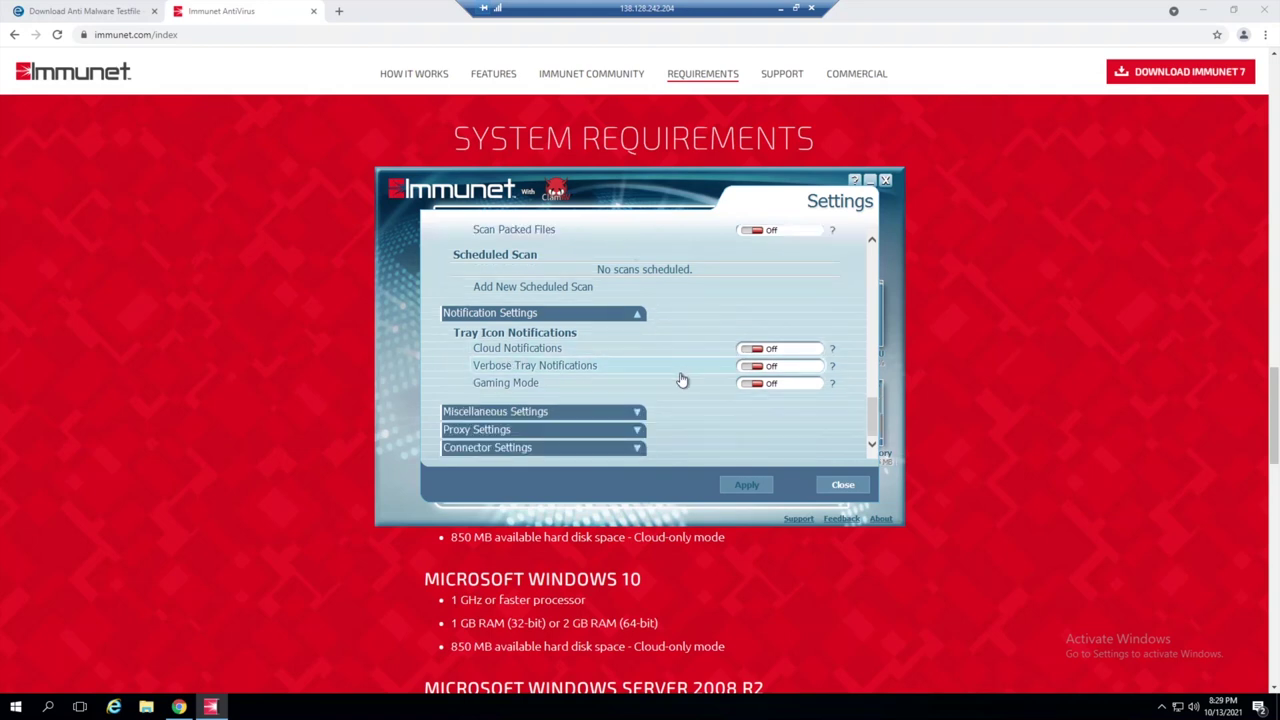
scroll(683, 372, up, 8)
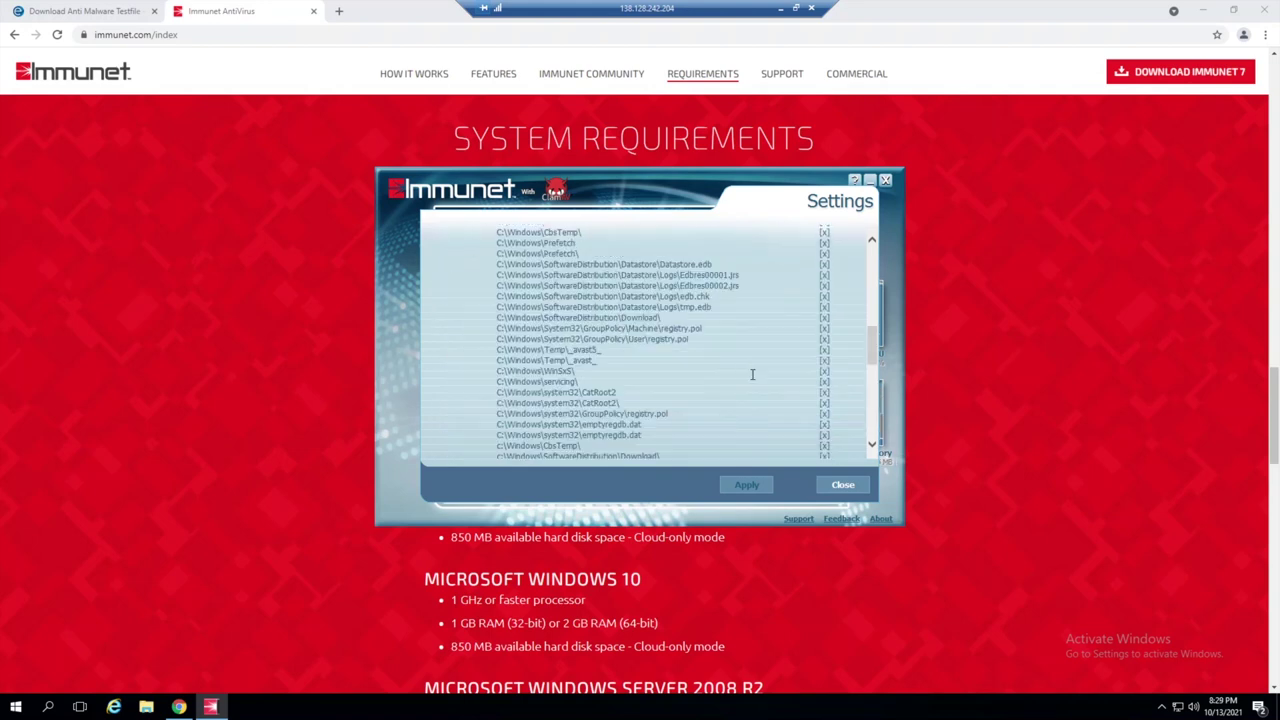
click(843, 484)
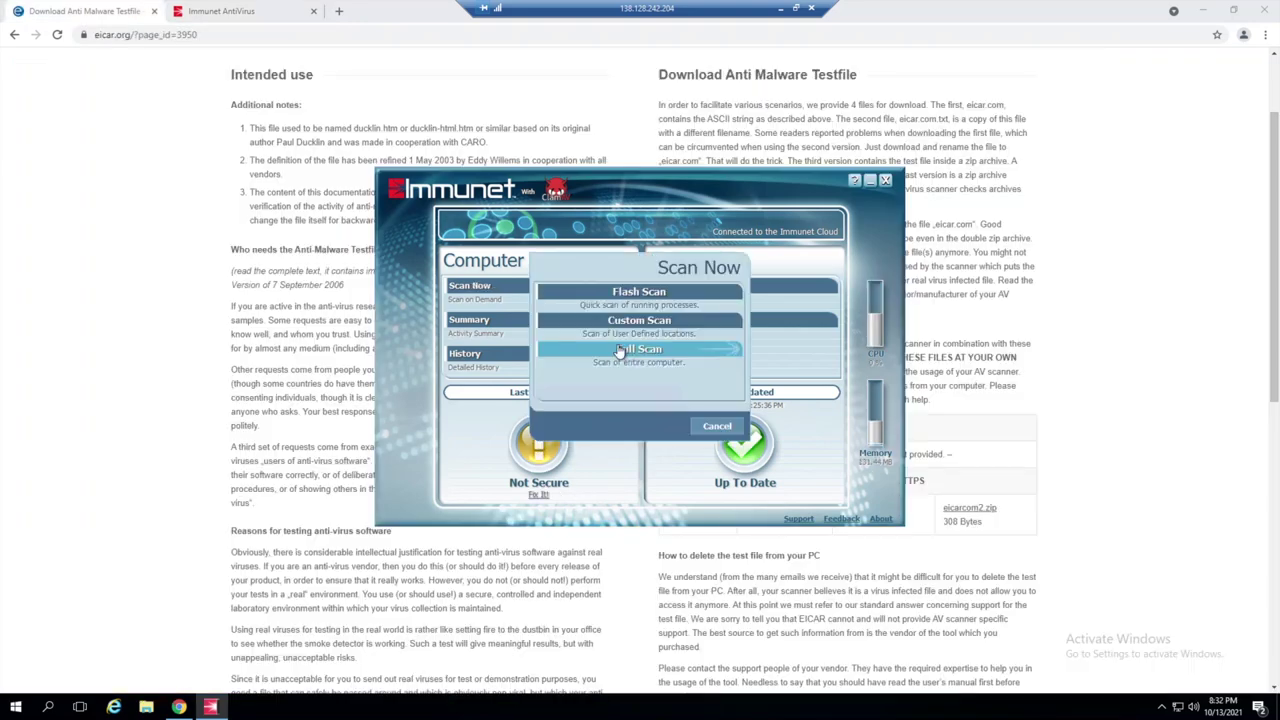
- Launch a Full Scan and hide its progress window
click(626, 351)
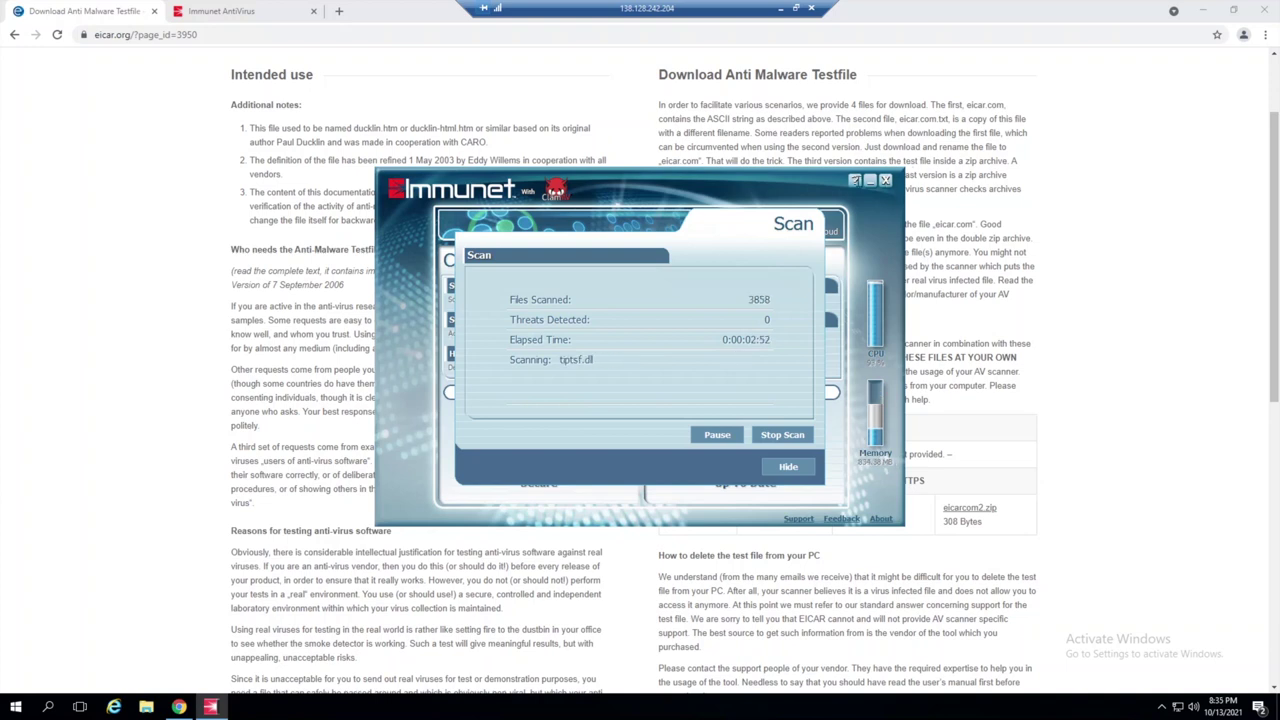
click(870, 181)
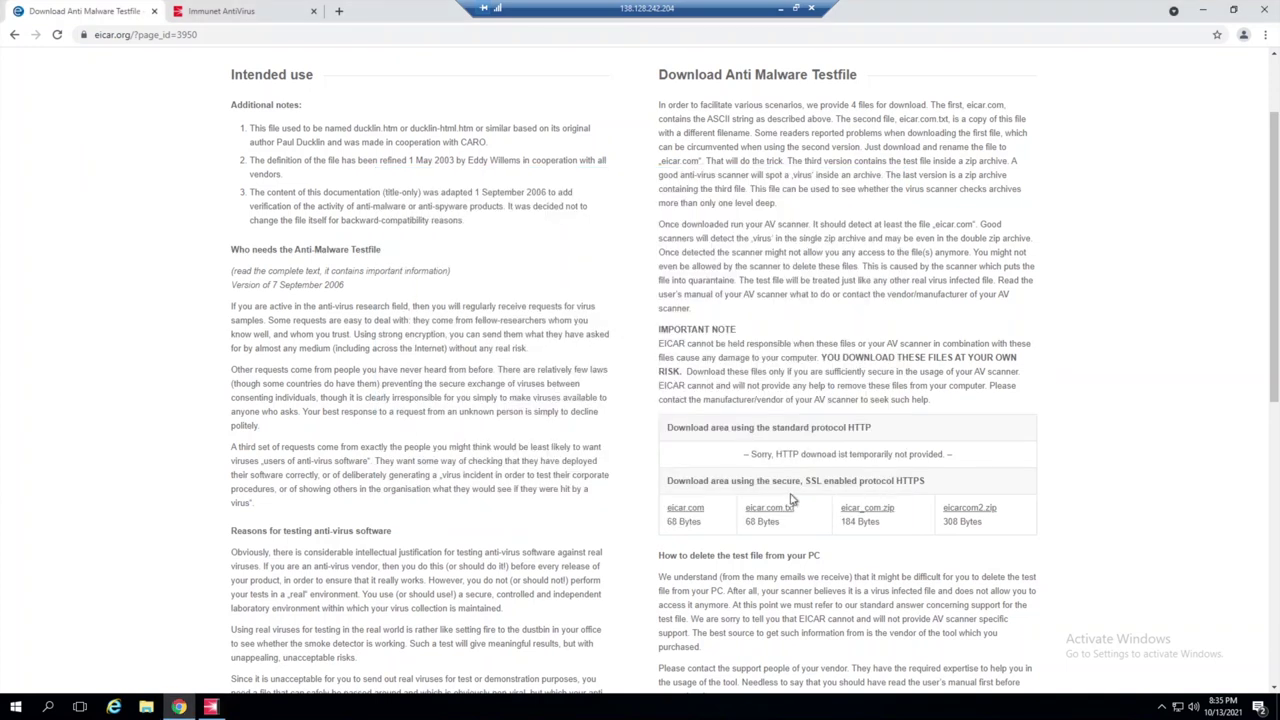
- Download eicar.com from the EICAR page's HTTPS download area
click(698, 513)
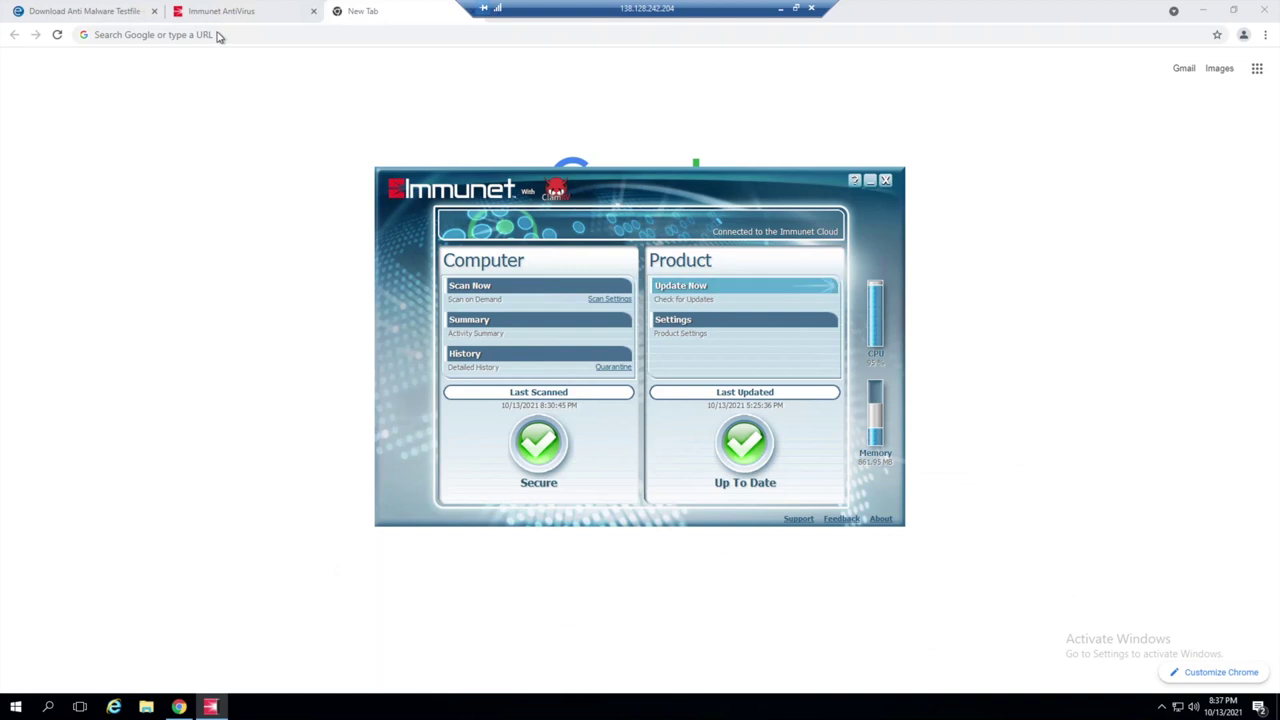
- Load dasmalwerk.eu in the browser's address bar
click(224, 33)
text(das)
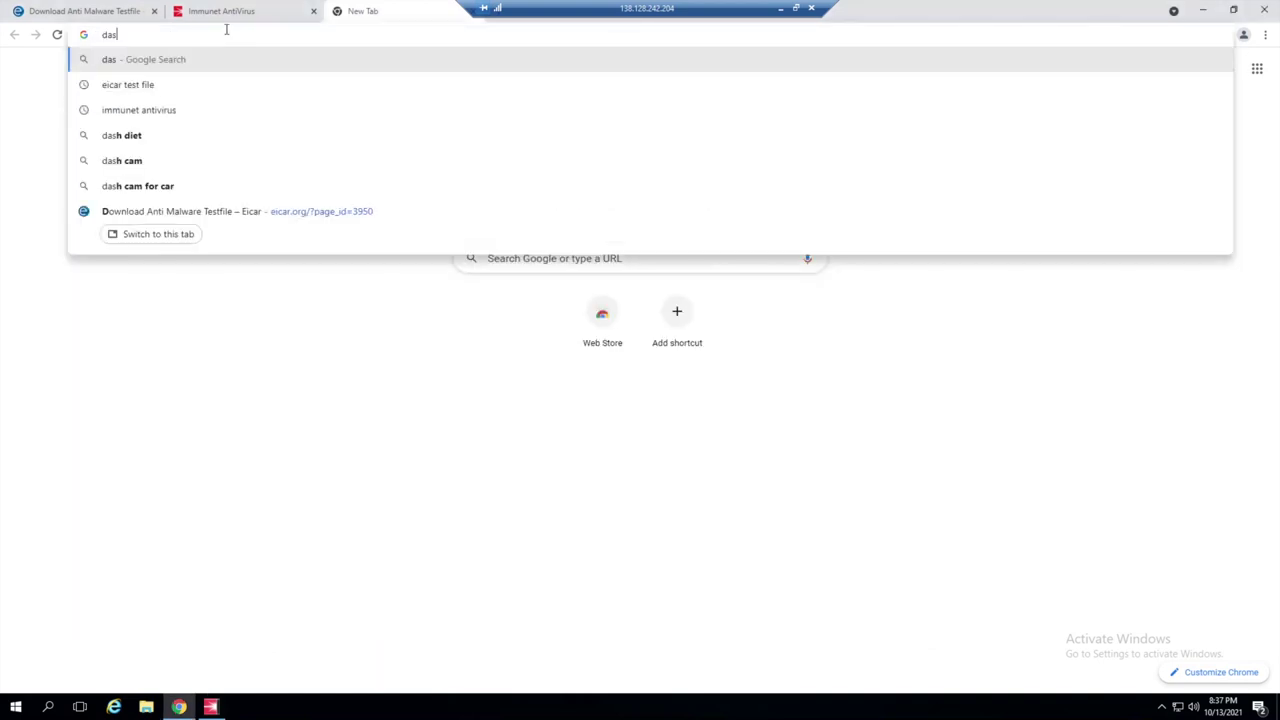
text(mal)
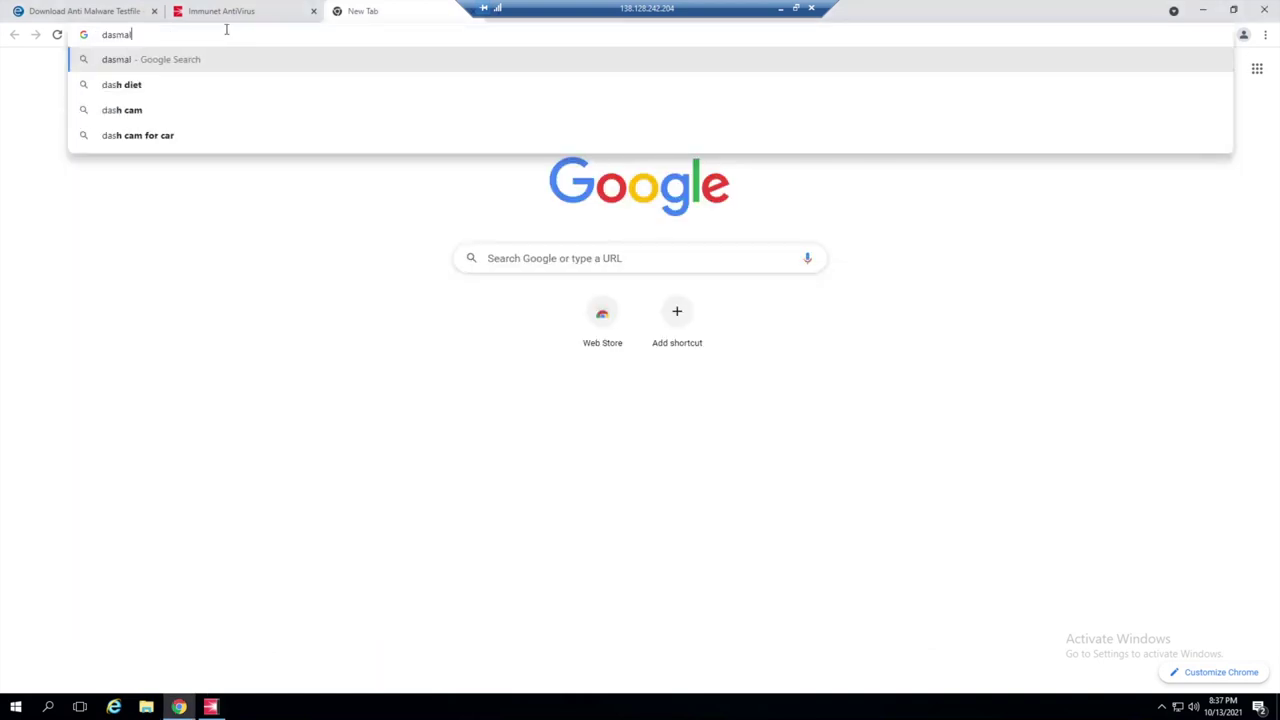
text(werk.eu)
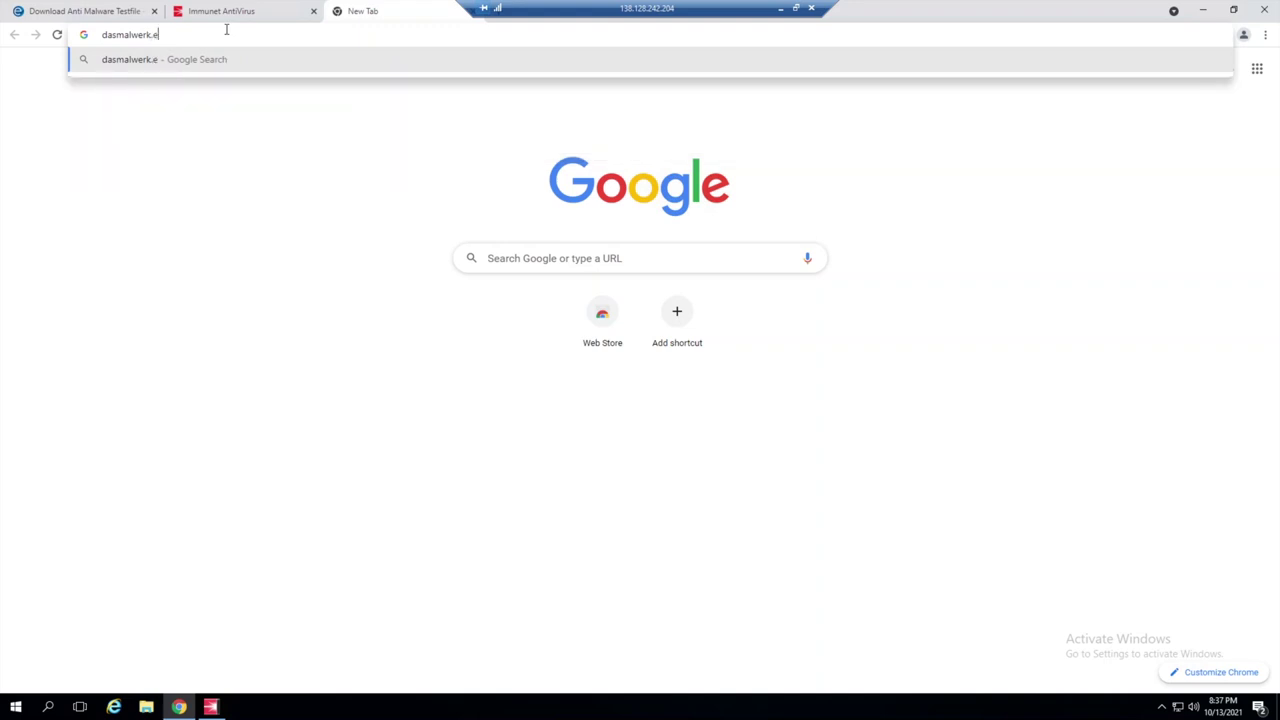
key(Return)
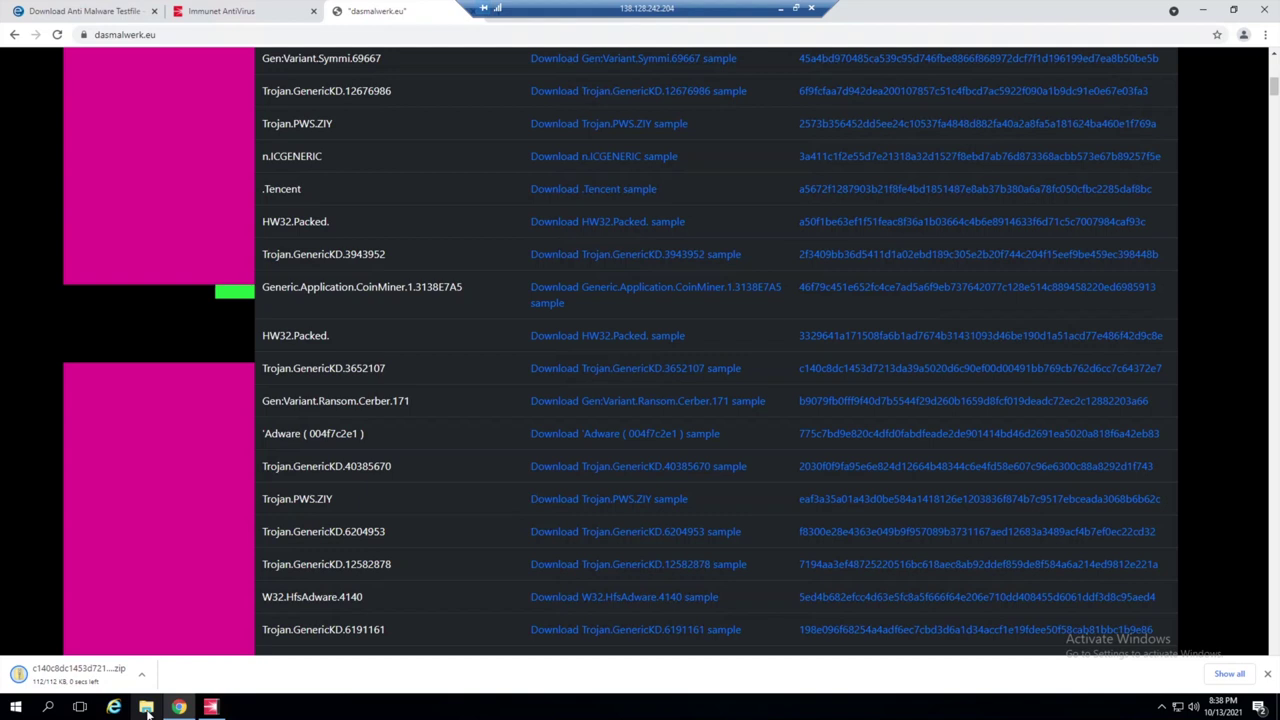
- Check the download in File Explorer, close it, and open Immunet's main window from its warning
click(146, 707)
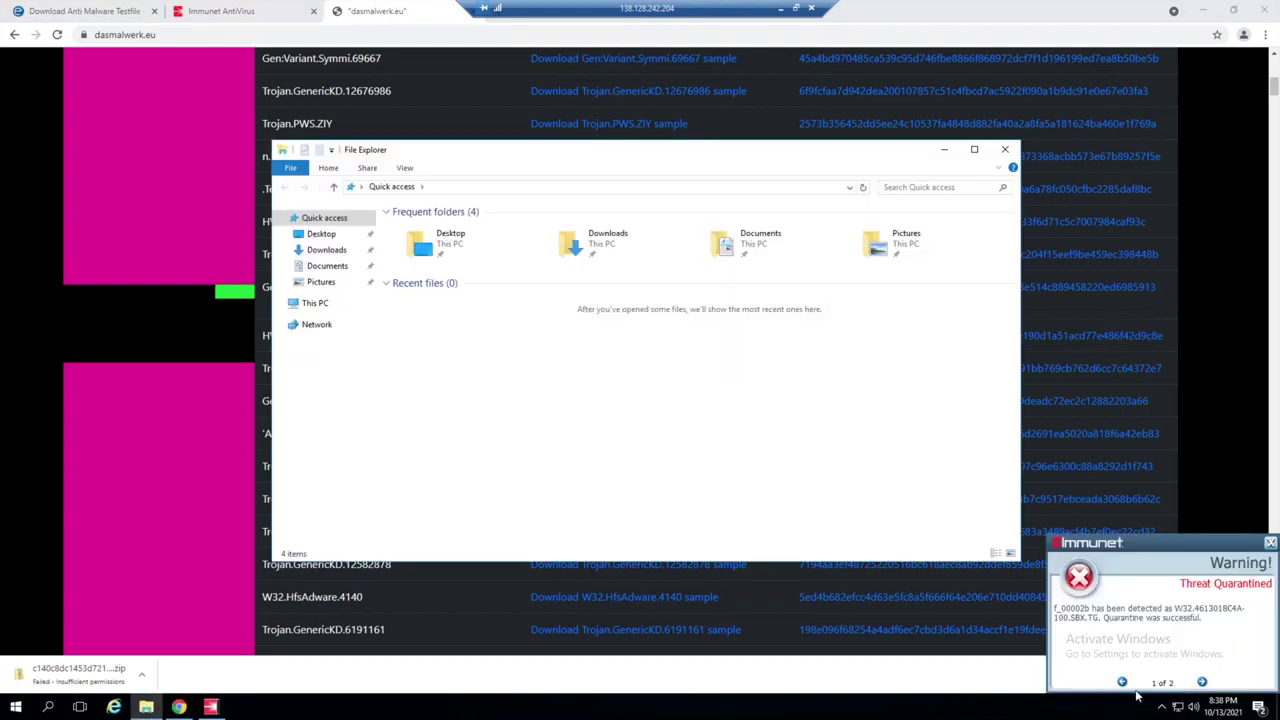
click(1006, 149)
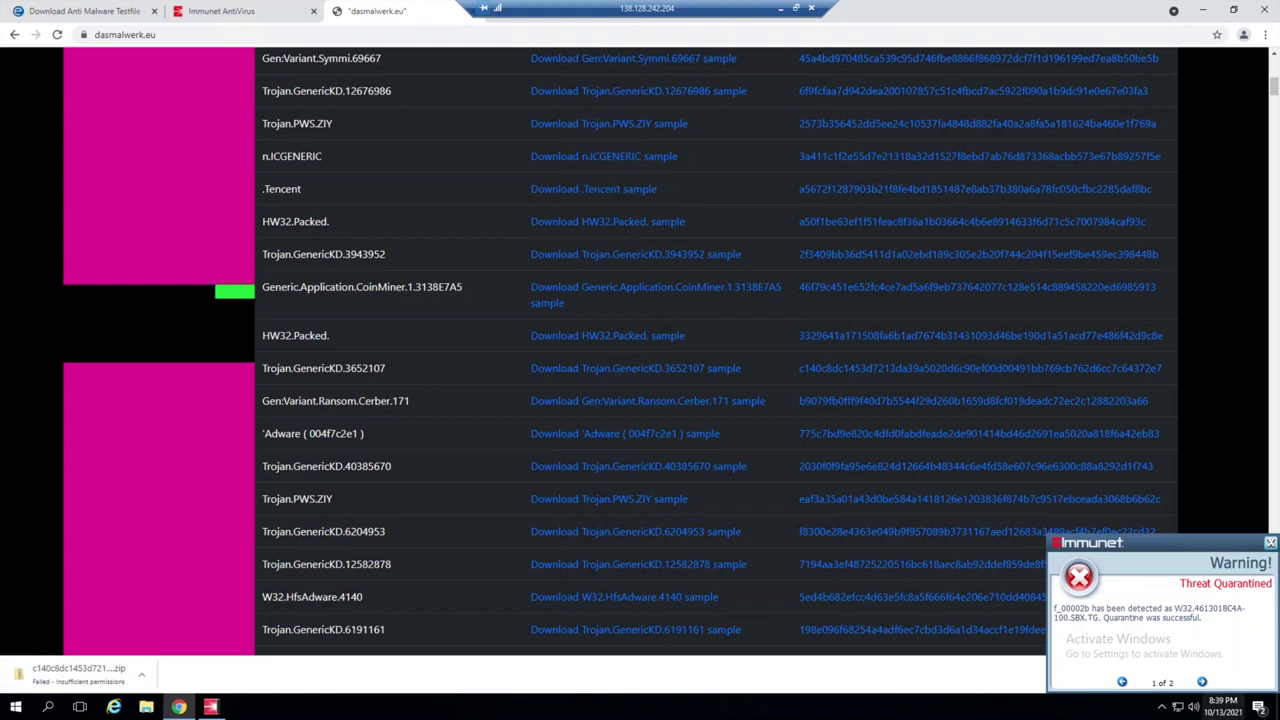
click(1112, 618)
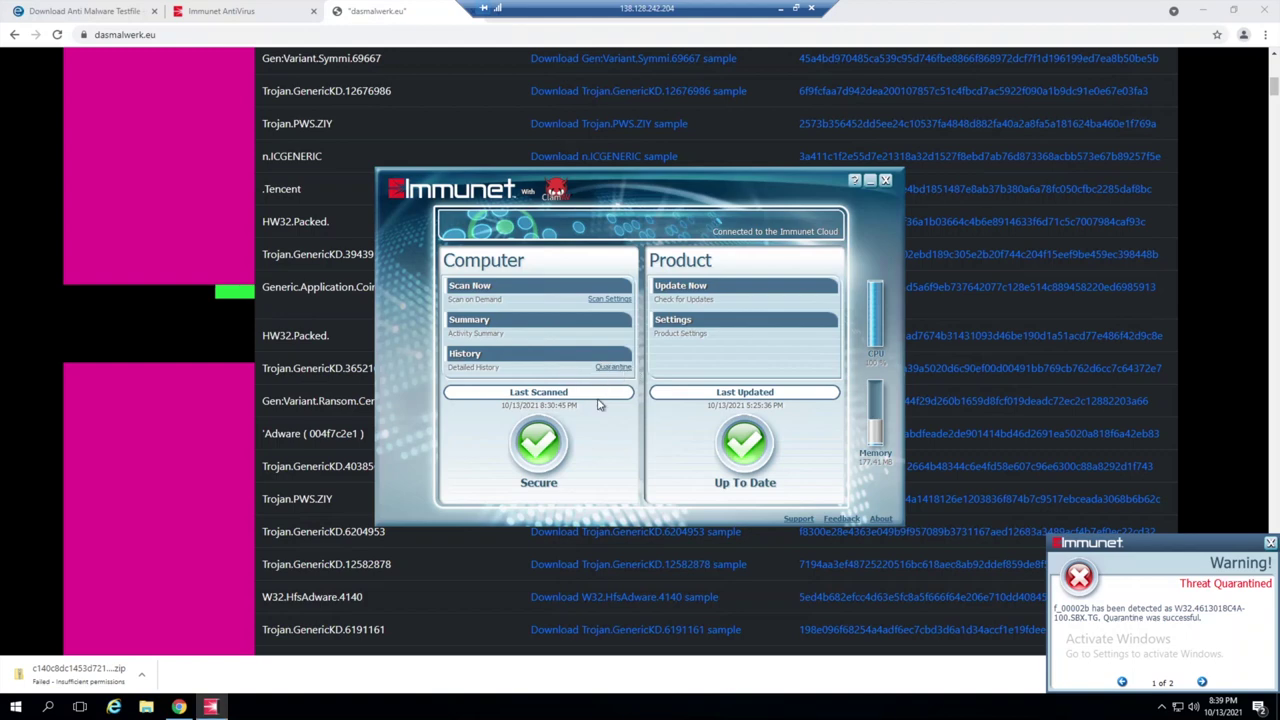
- Browse the quarantined entries and restore eicar.com, confirming both prompts with OK
click(613, 368)
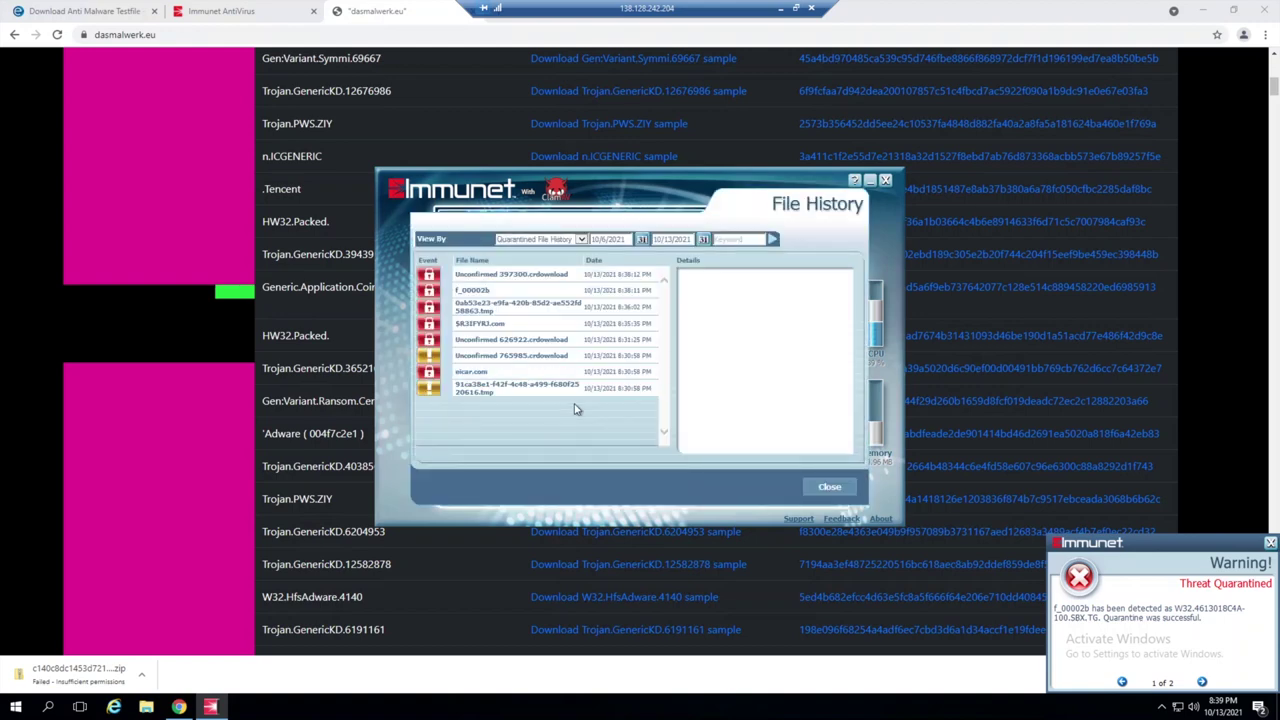
click(617, 279)
click(614, 291)
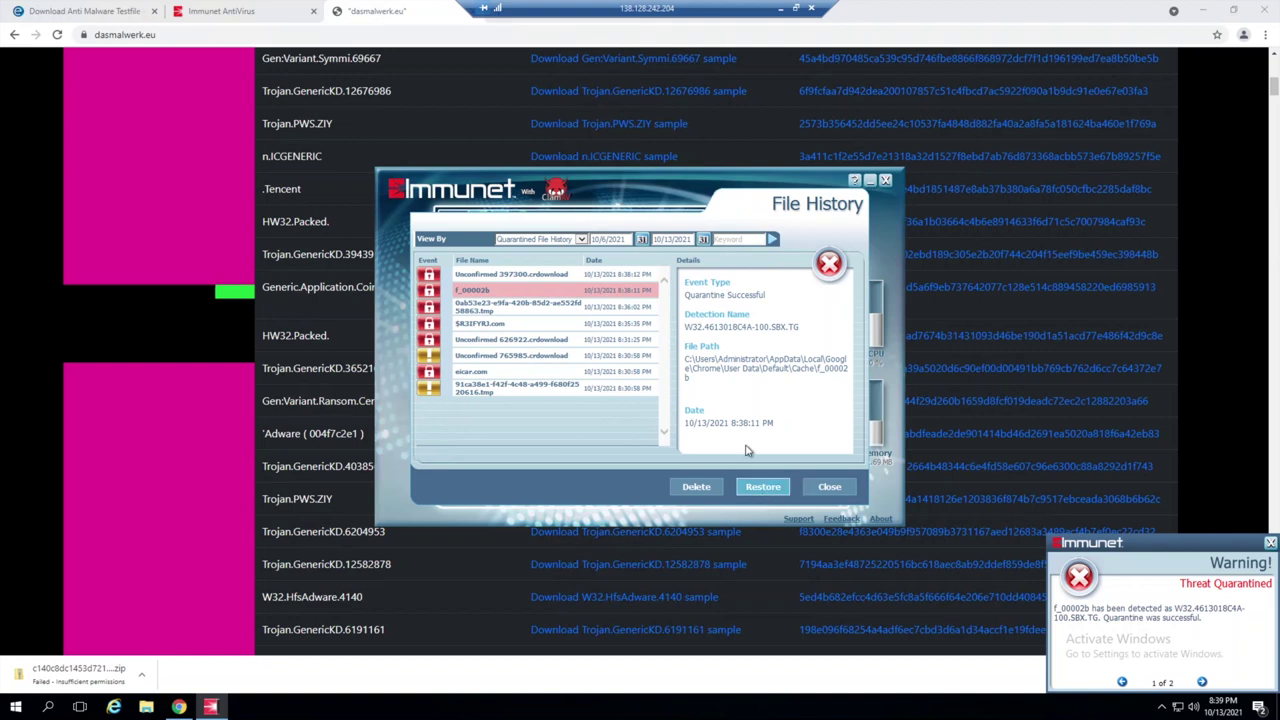
click(563, 372)
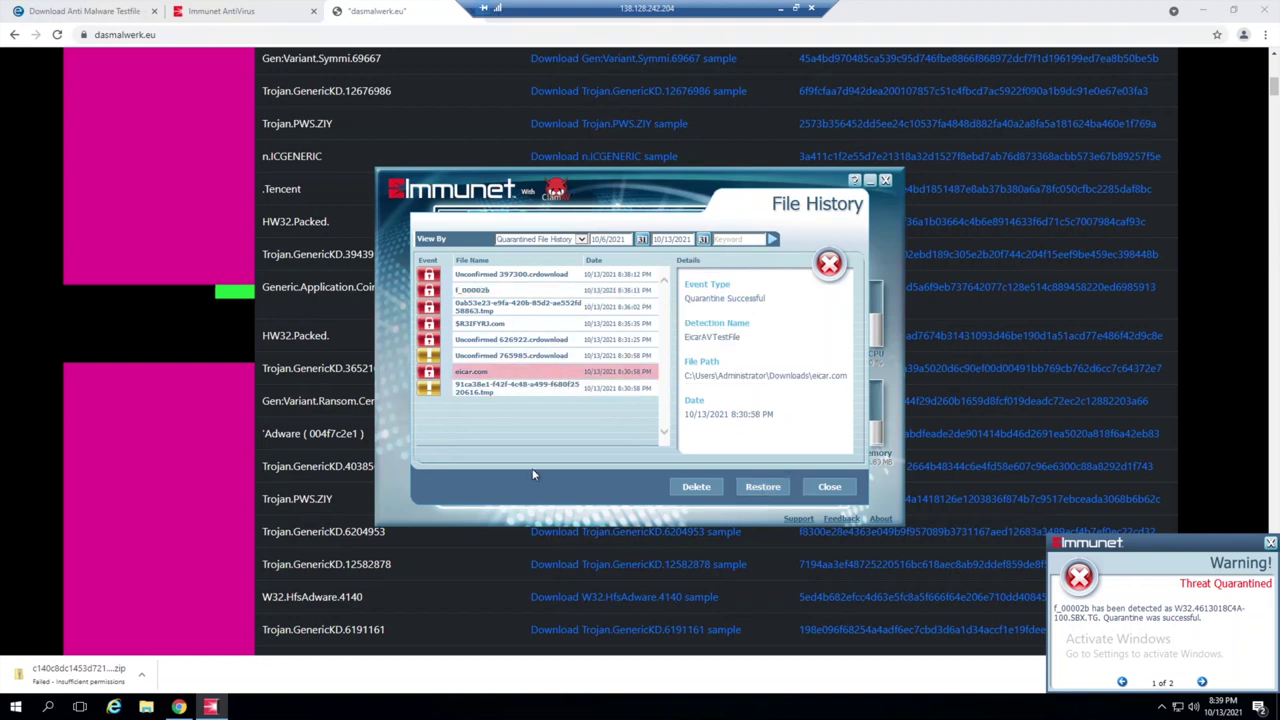
click(763, 490)
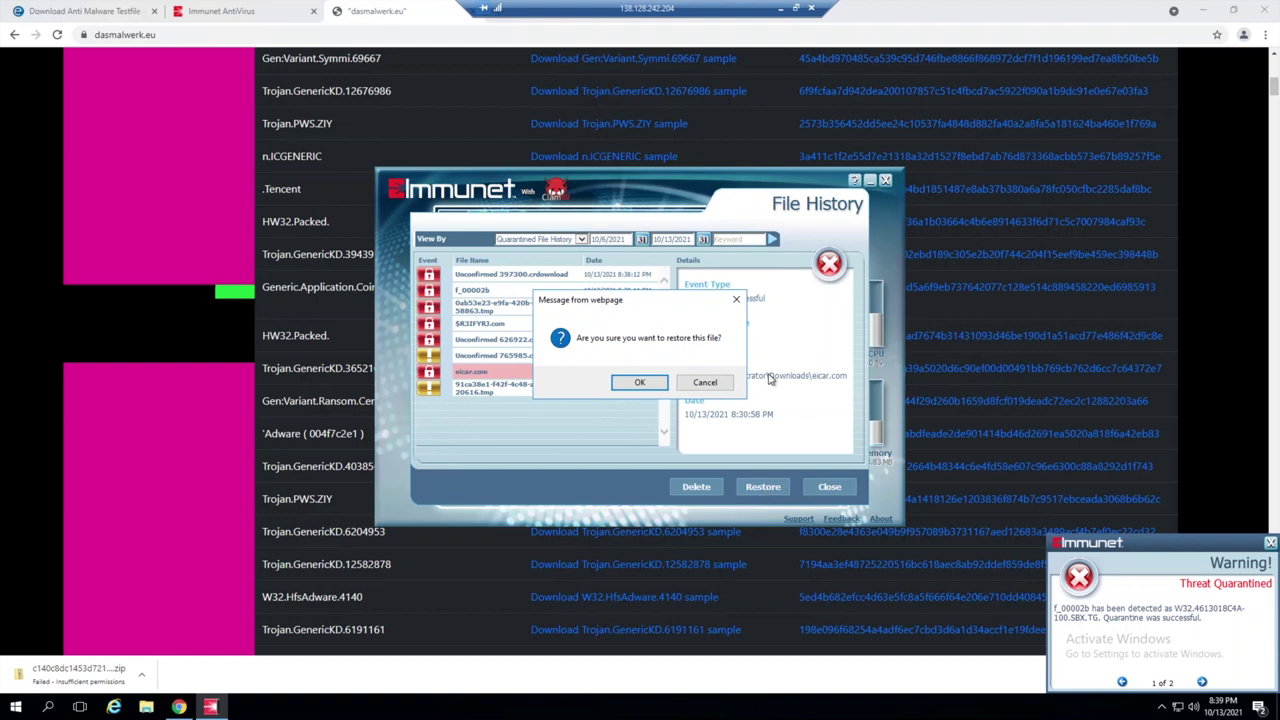
click(642, 383)
click(693, 386)
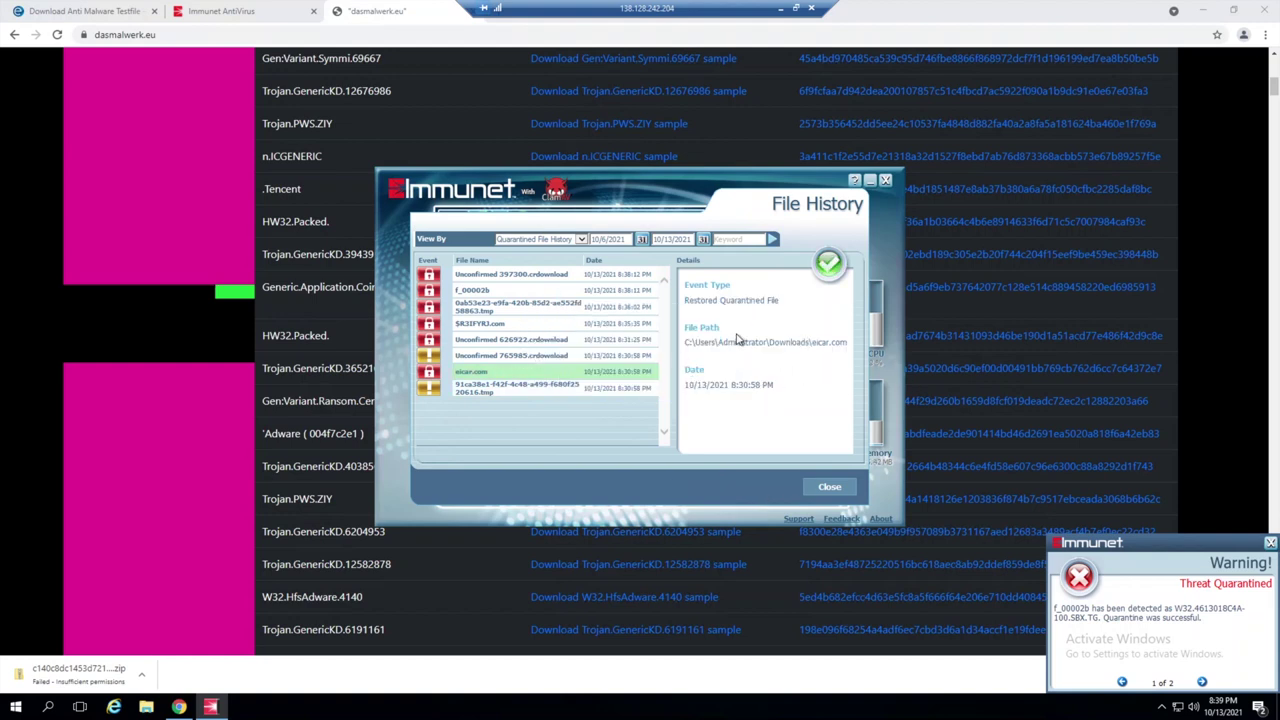
- Find the restored eicar file in Downloads, then minimize File Explorer
click(146, 707)
click(312, 250)
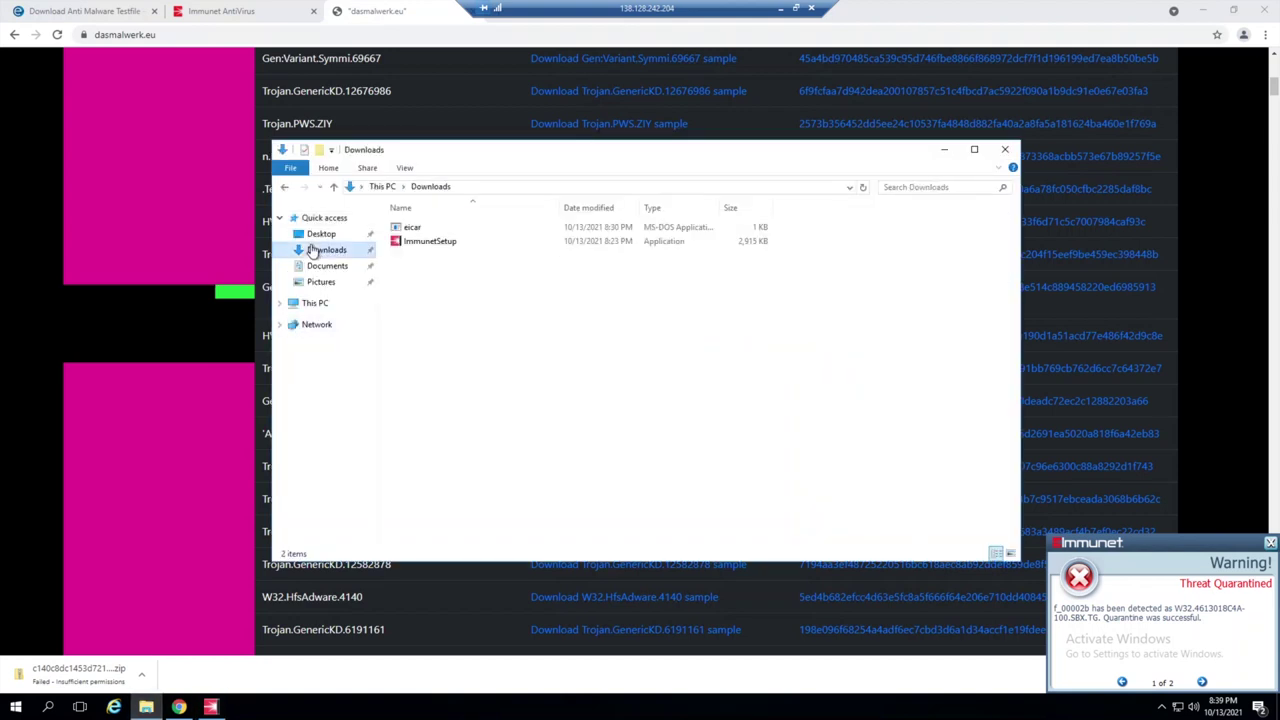
click(455, 229)
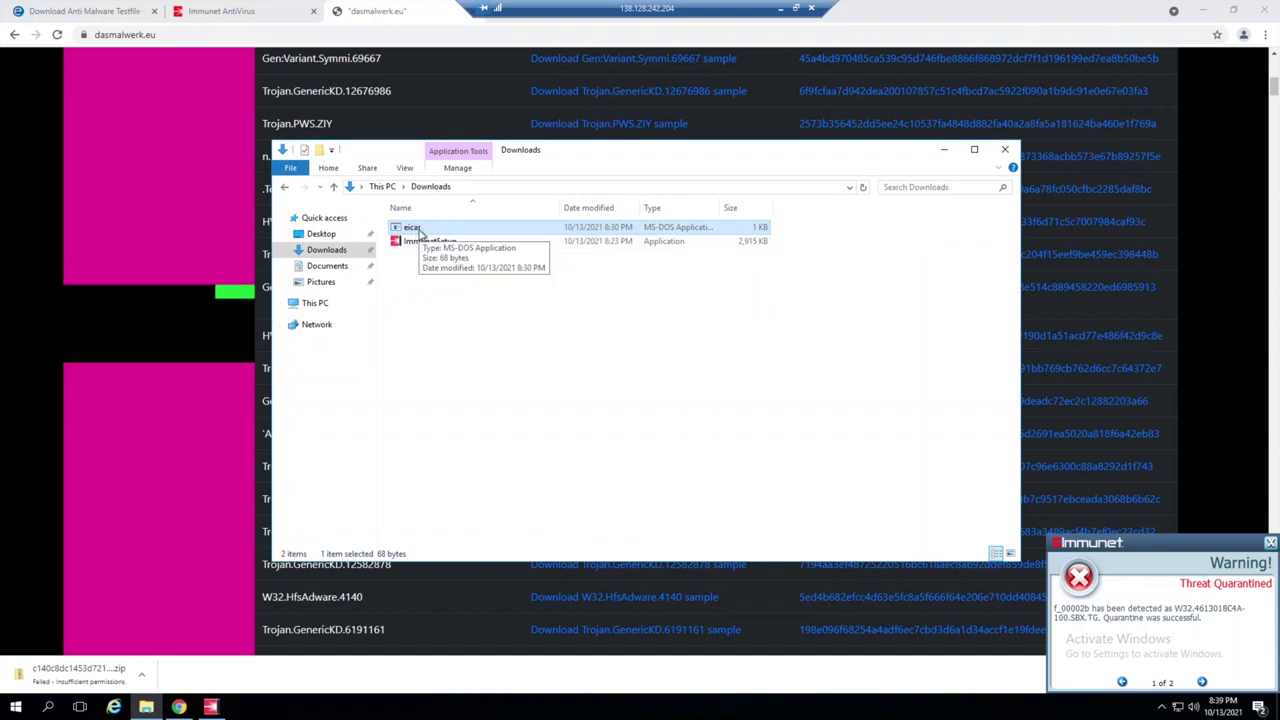
click(946, 152)
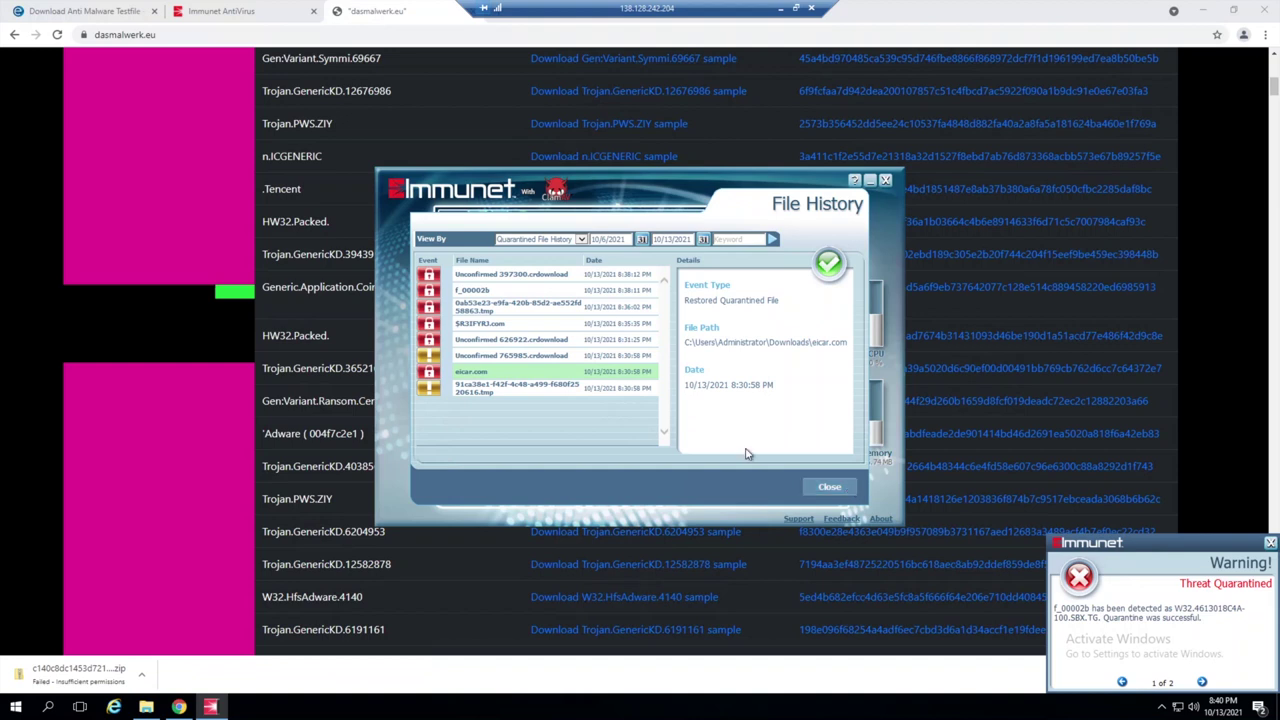
- Reopen File Explorer on the empty Desktop folder and position it beside Immunet's File History
click(145, 707)
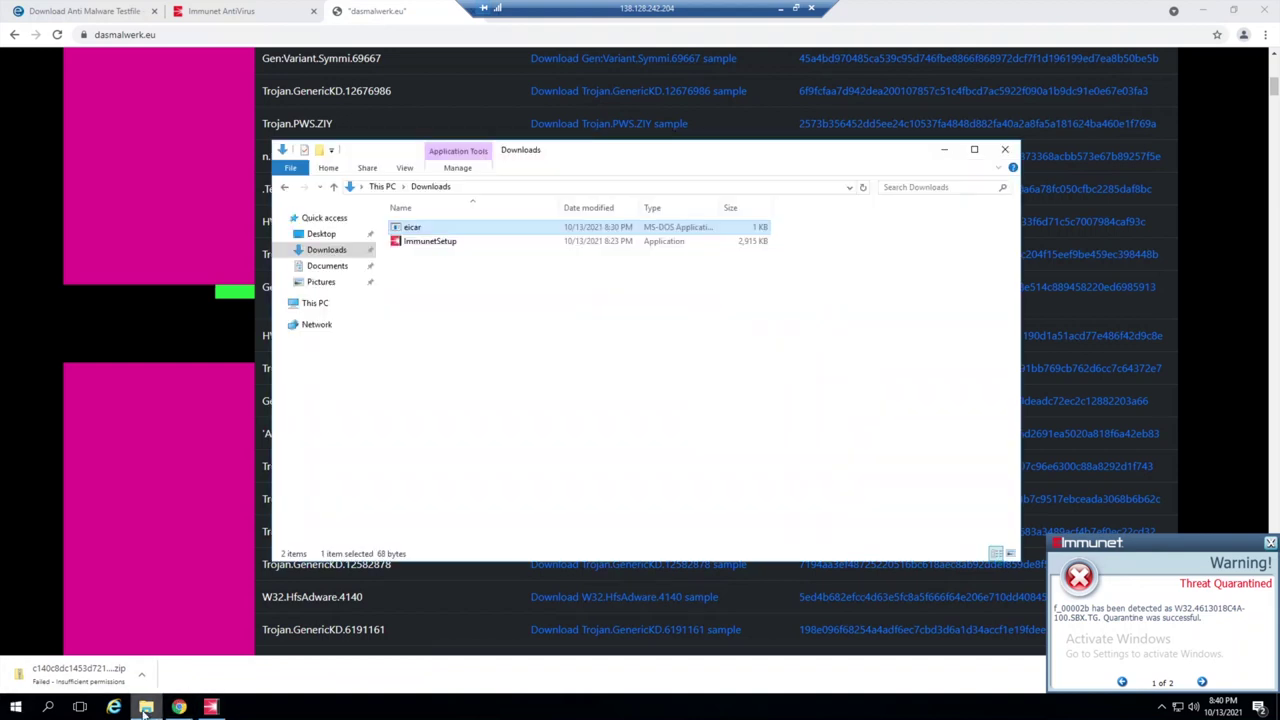
click(325, 235)
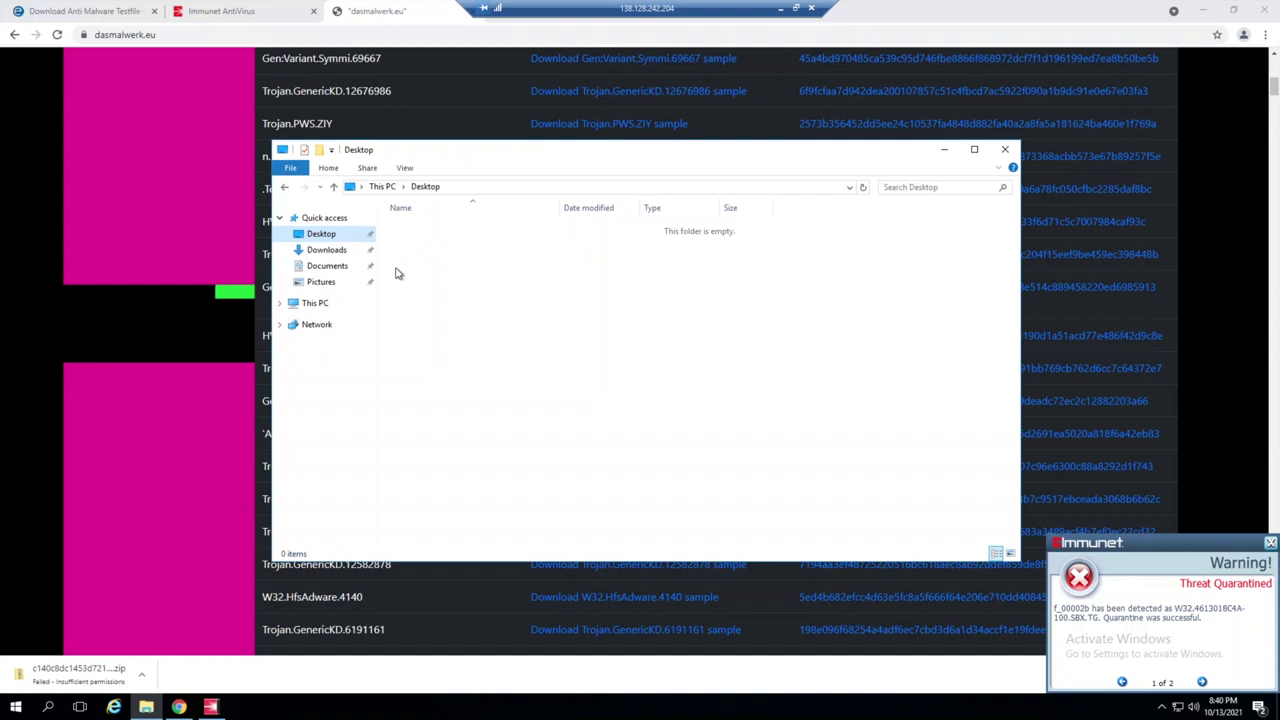
drag(486, 152, 725, 364)
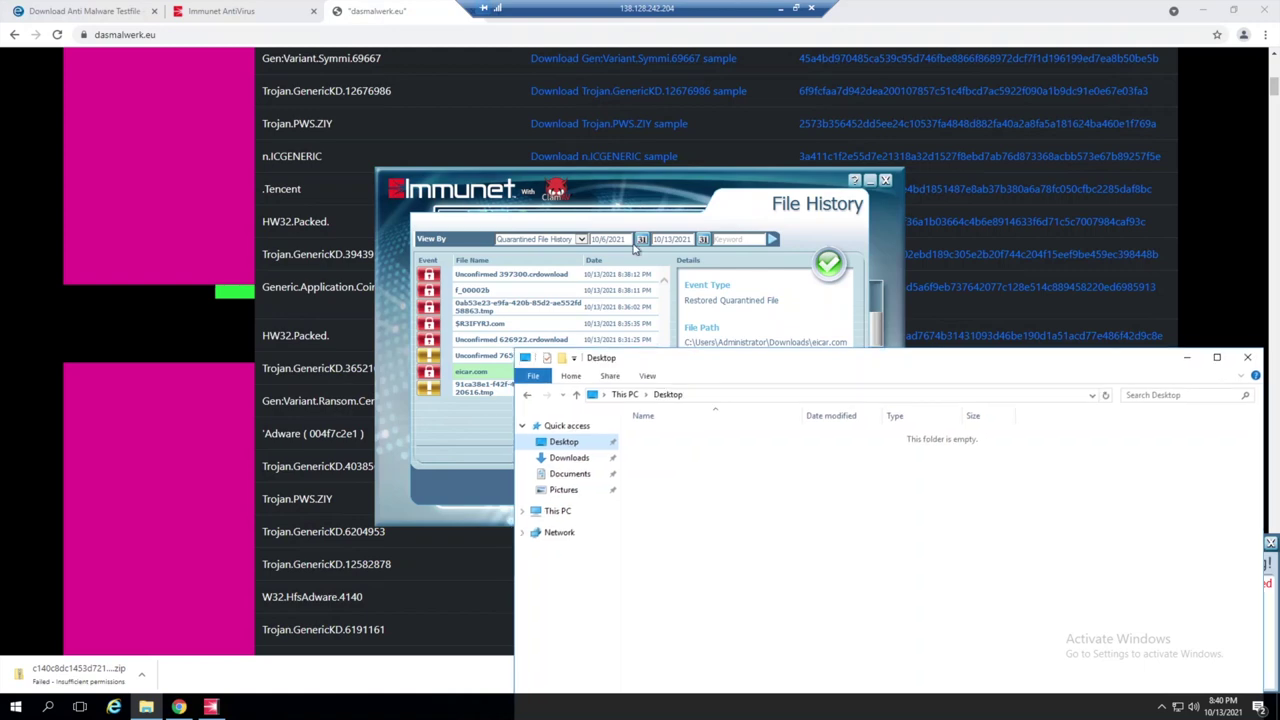
drag(700, 362, 507, 110)
mouse_move(634, 188)
mouse_down()
mouse_move(700, 200)
mouse_move(646, 183)
mouse_up()
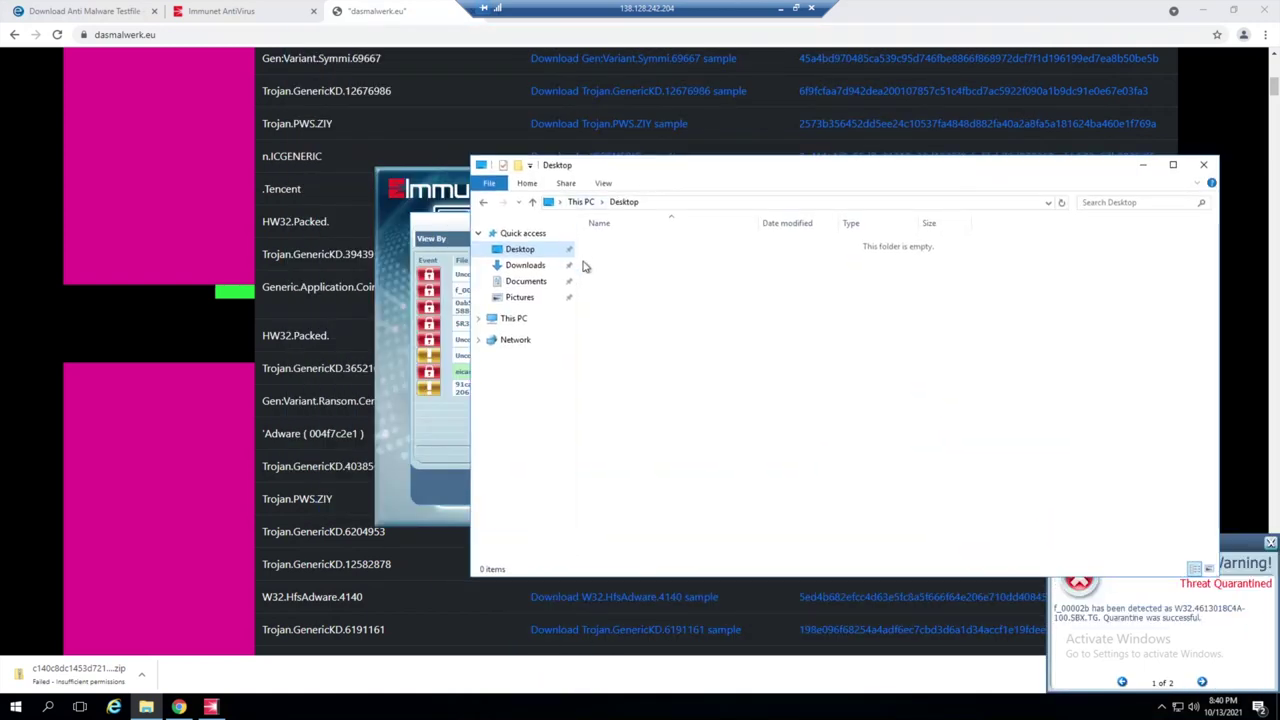
- Browse to C:\Program Files\Immunet and bring up the context menu for the 68 KB history file
click(525, 325)
double_click(845, 345)
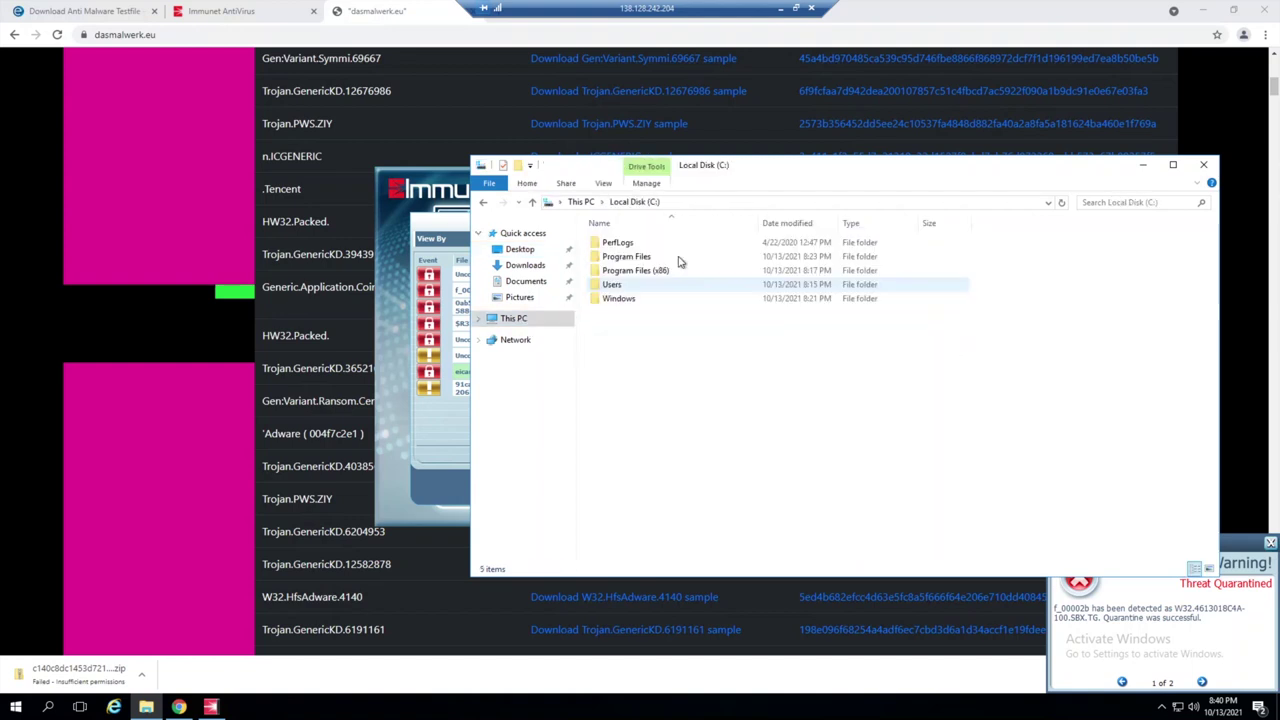
double_click(647, 258)
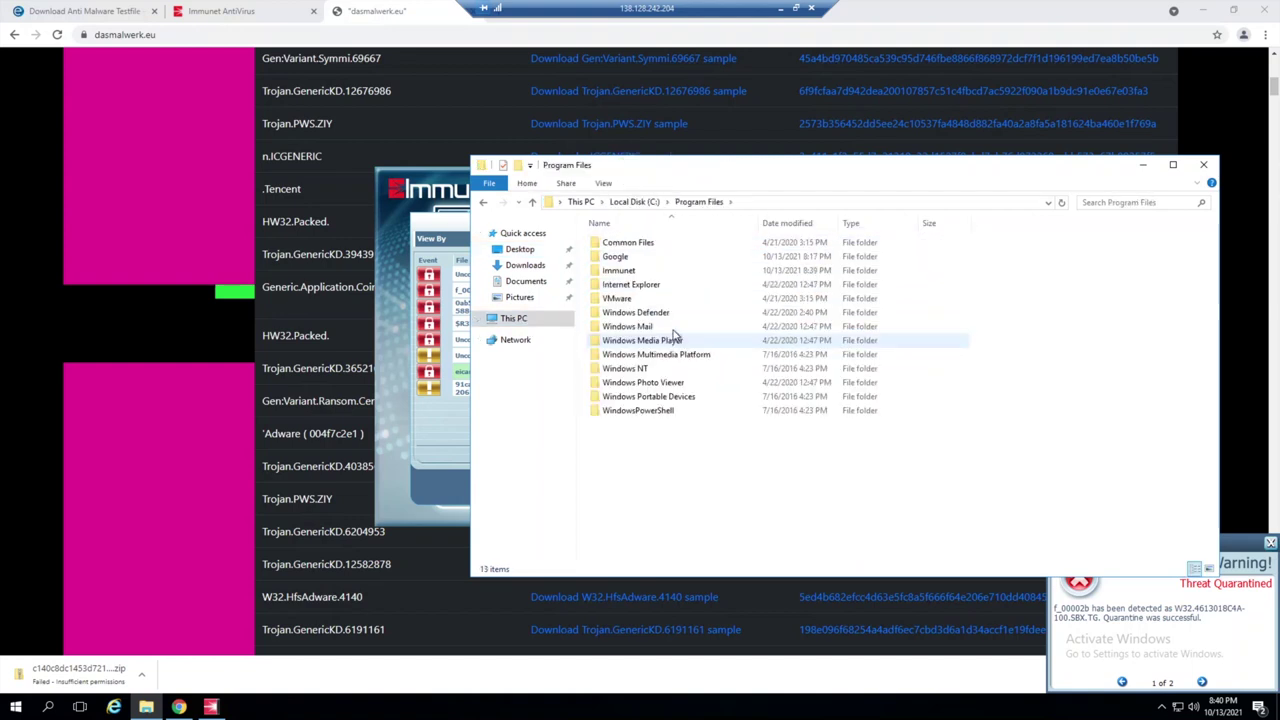
double_click(619, 271)
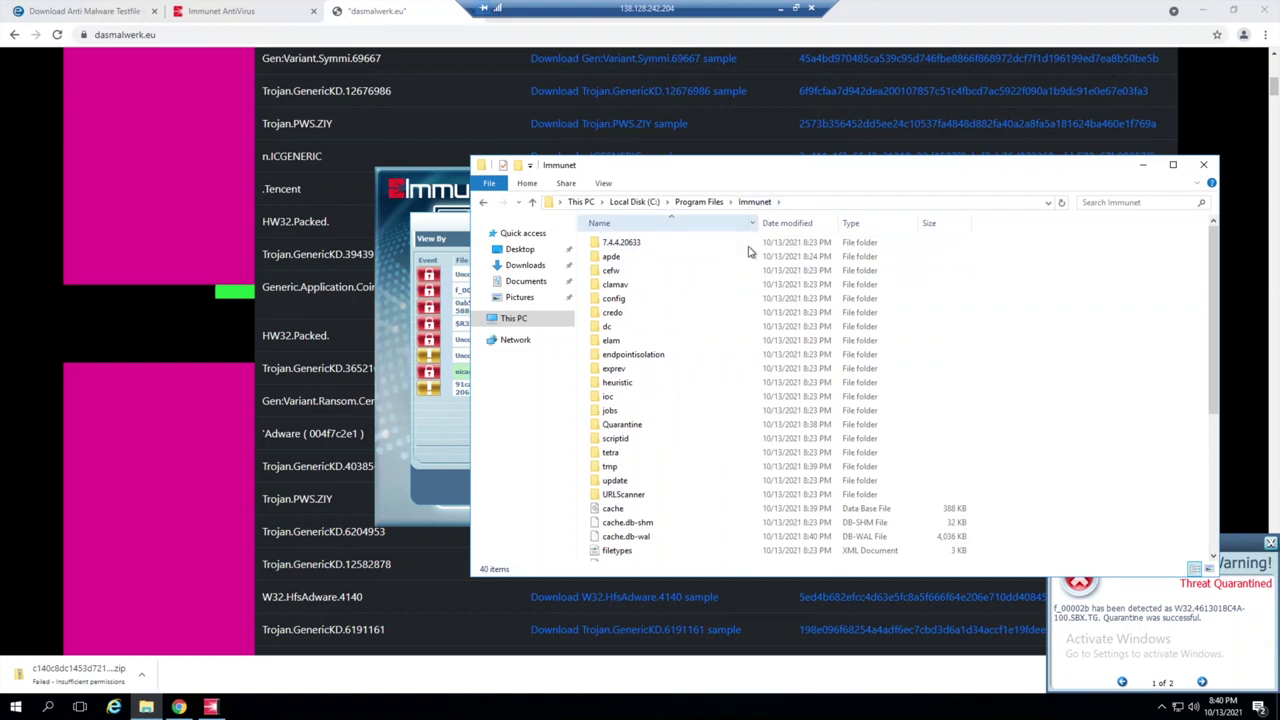
scroll(748, 252, down, 6)
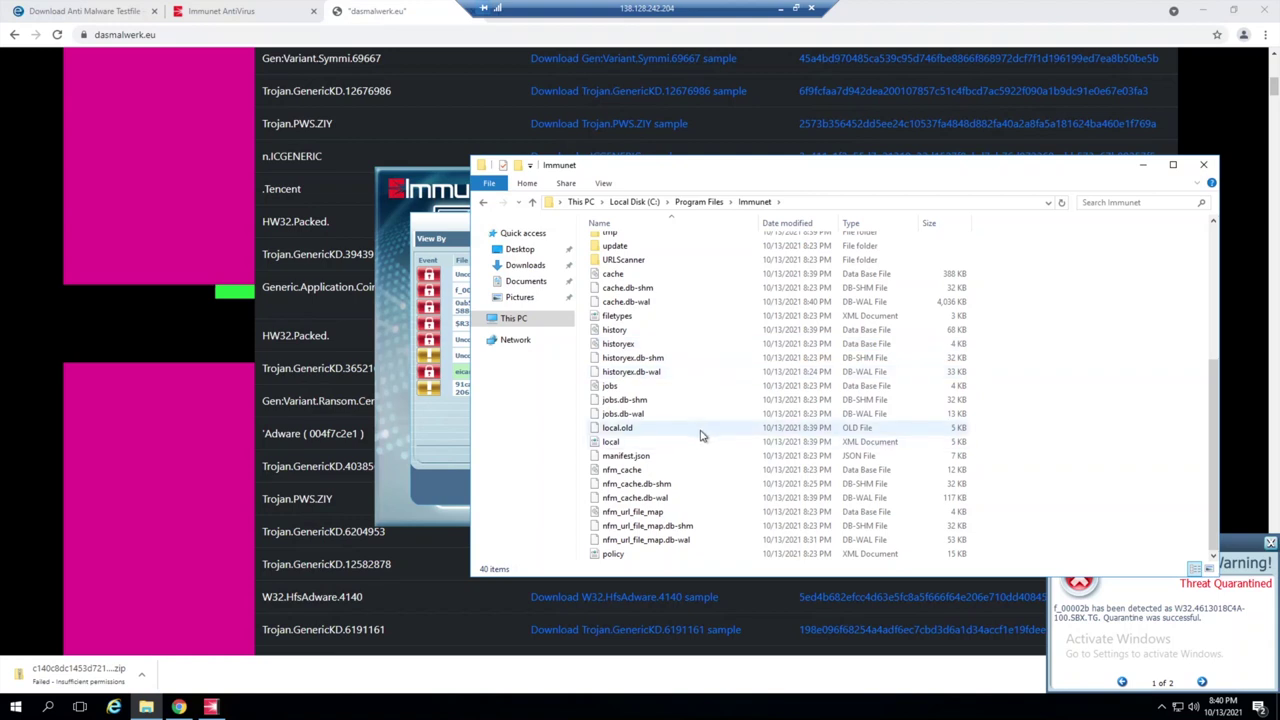
click(711, 331)
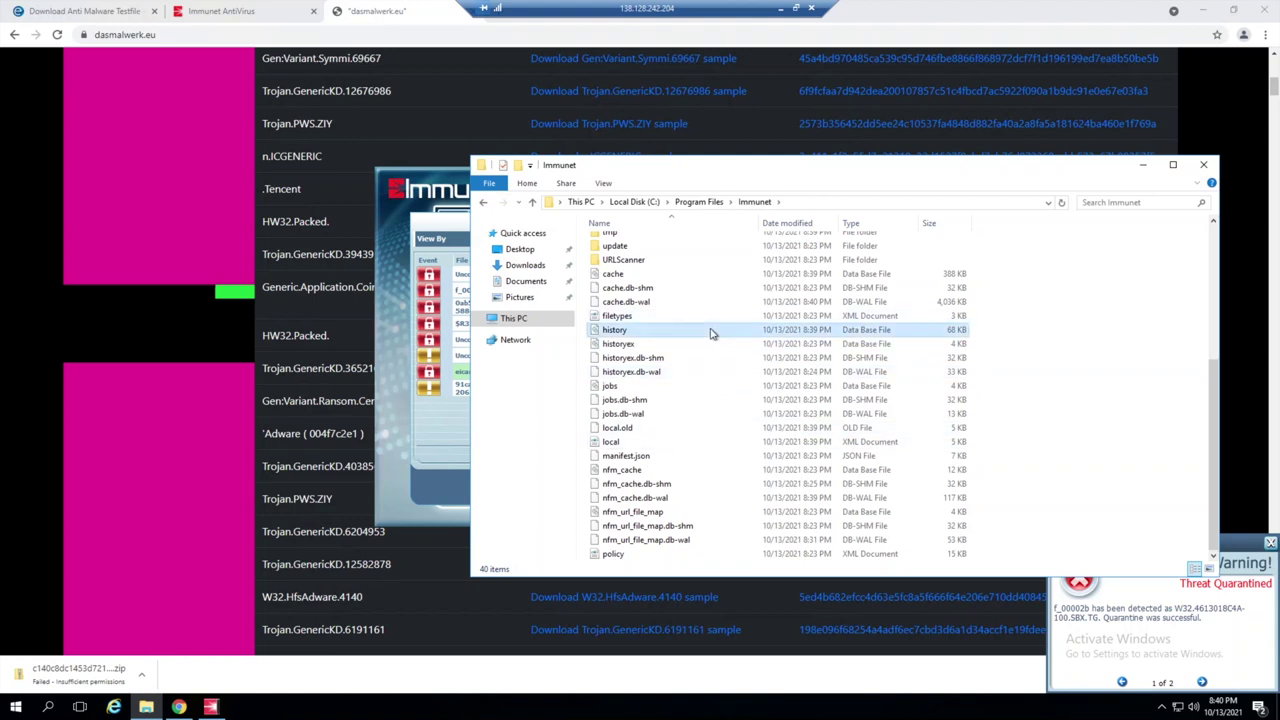
right_click(711, 333)
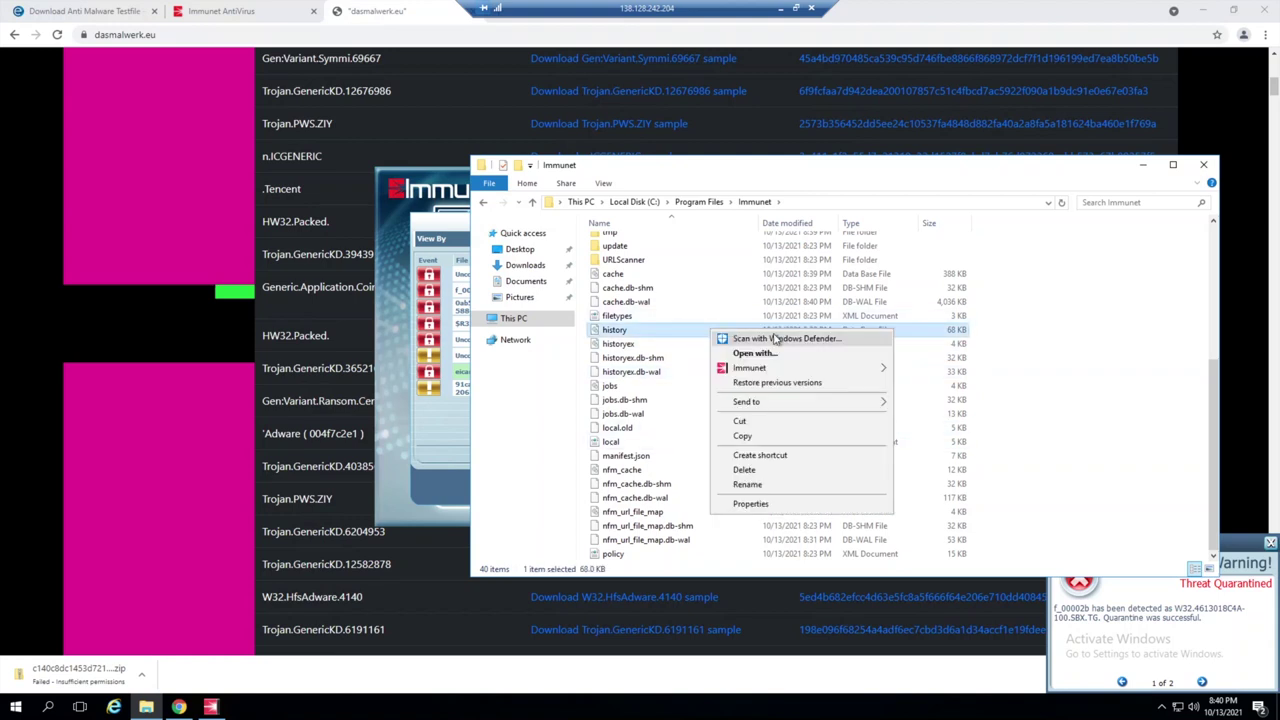
- Open Immunet's history database file in Notepad using Open with
click(769, 362)
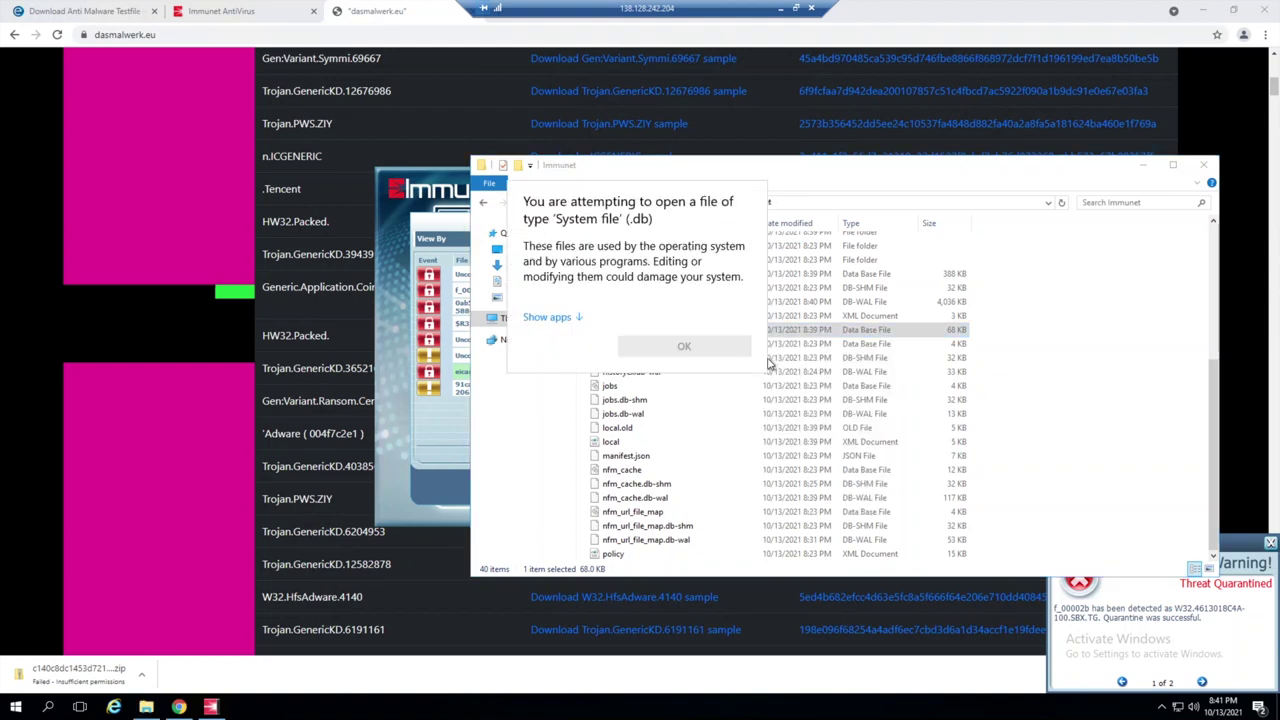
click(543, 318)
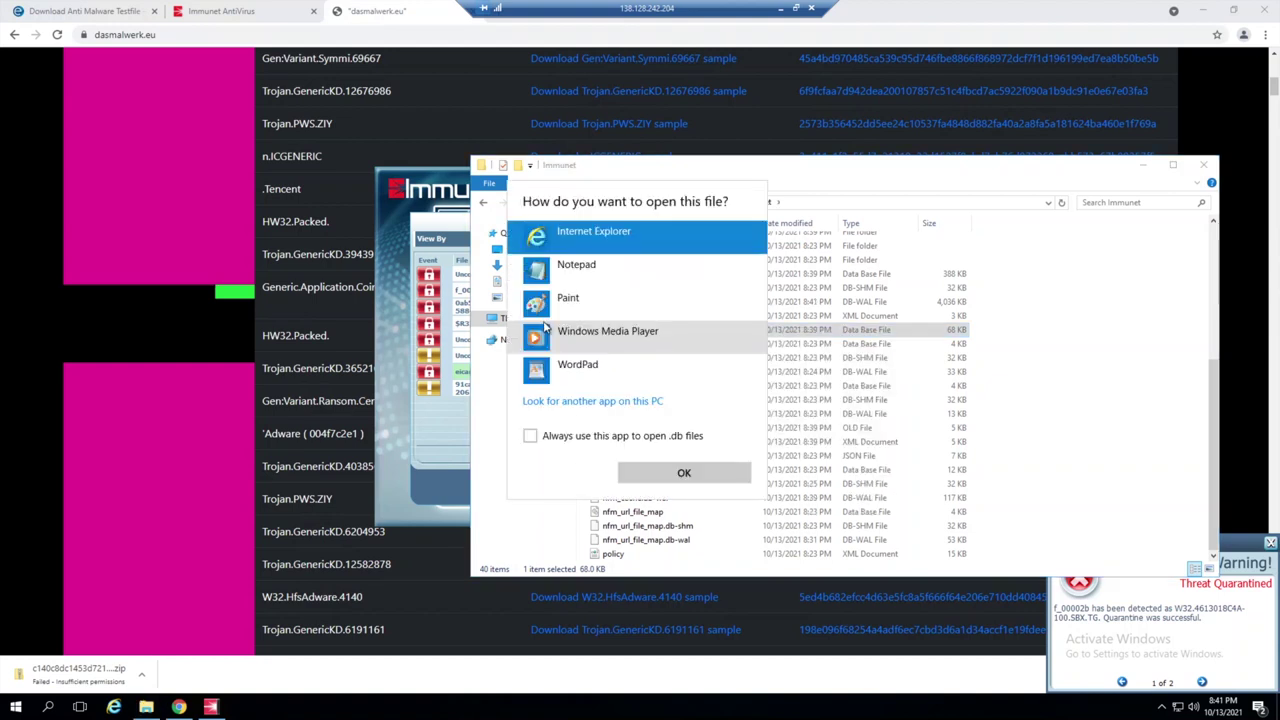
click(588, 268)
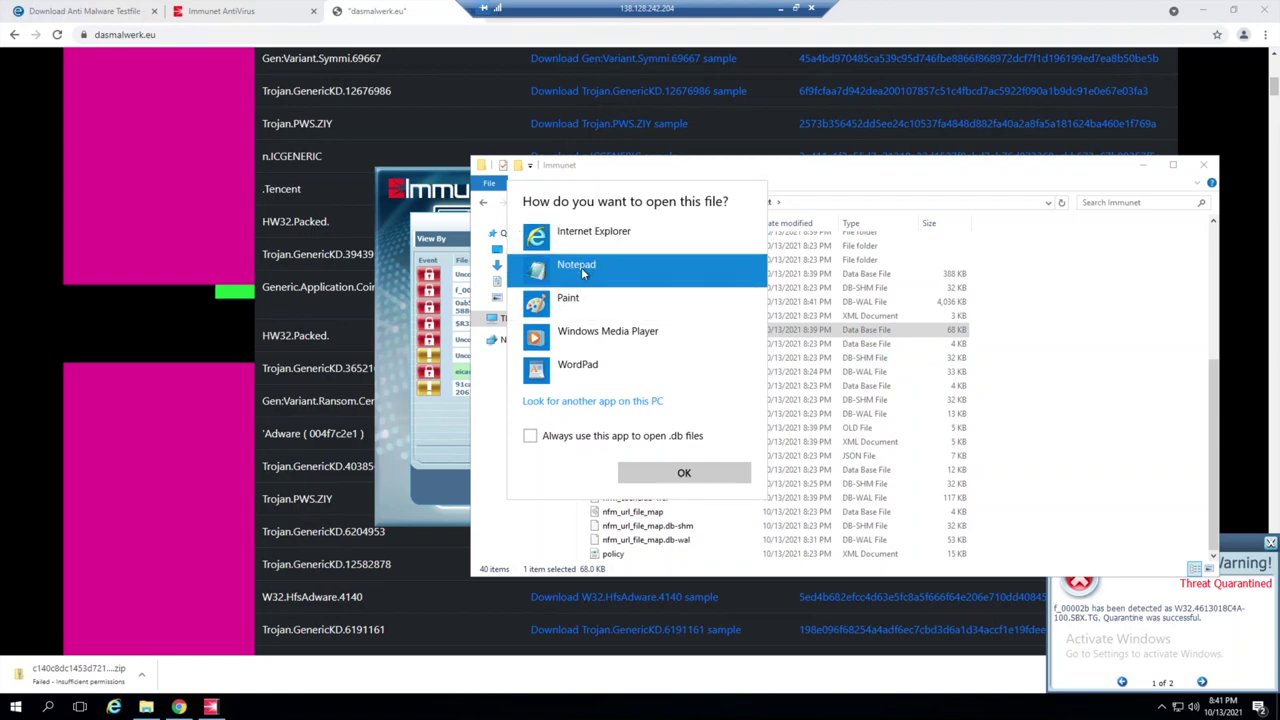
click(700, 478)
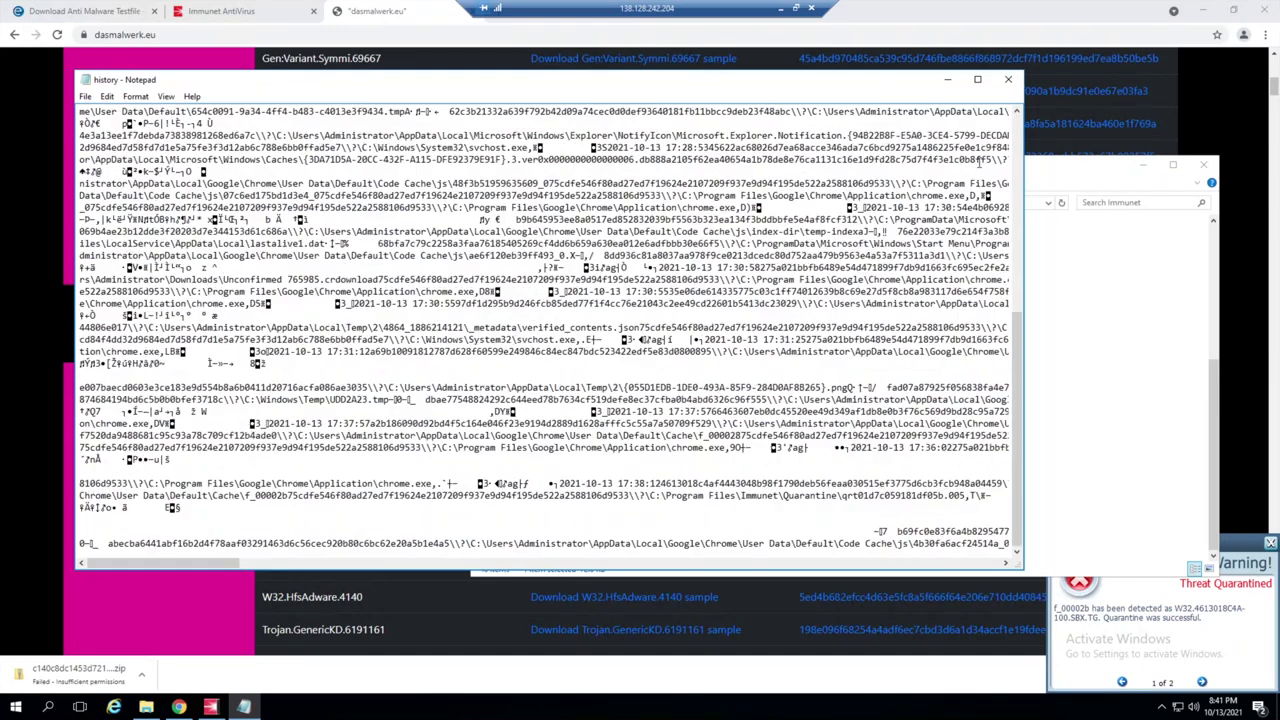
- Close Notepad and Immunet's File History, then shift the main Immunet window slightly right
click(1008, 79)
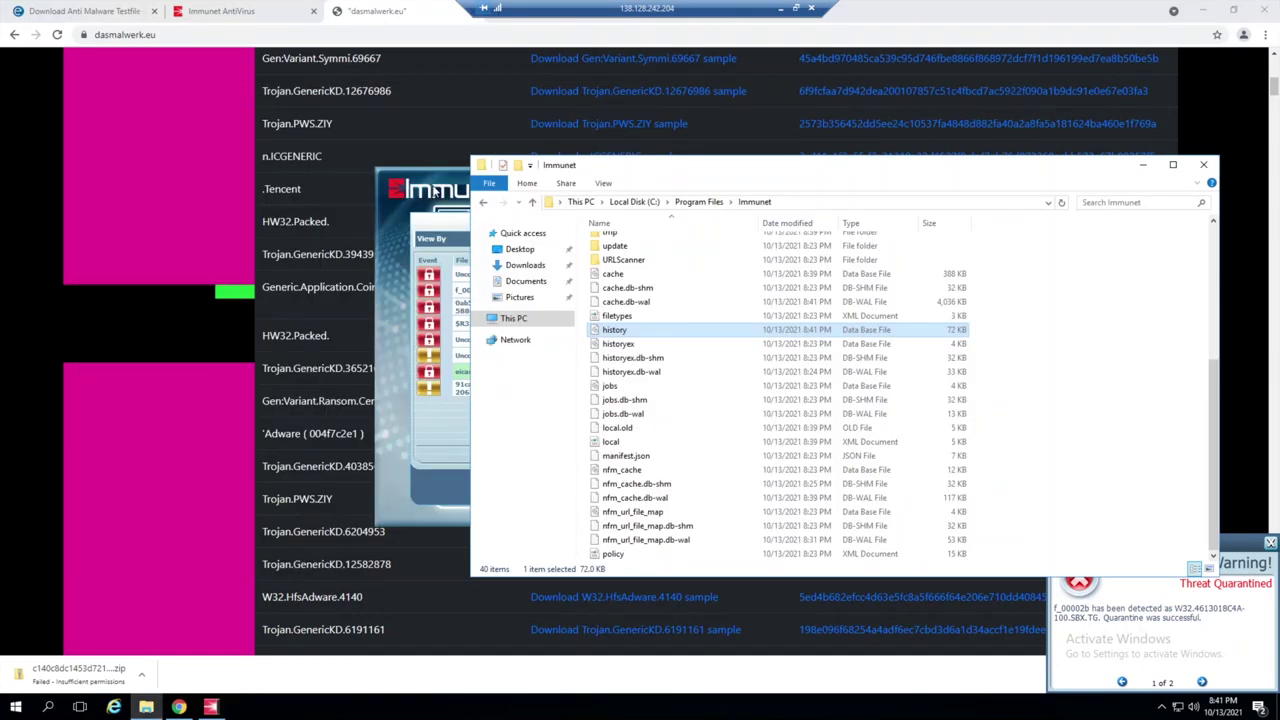
click(374, 257)
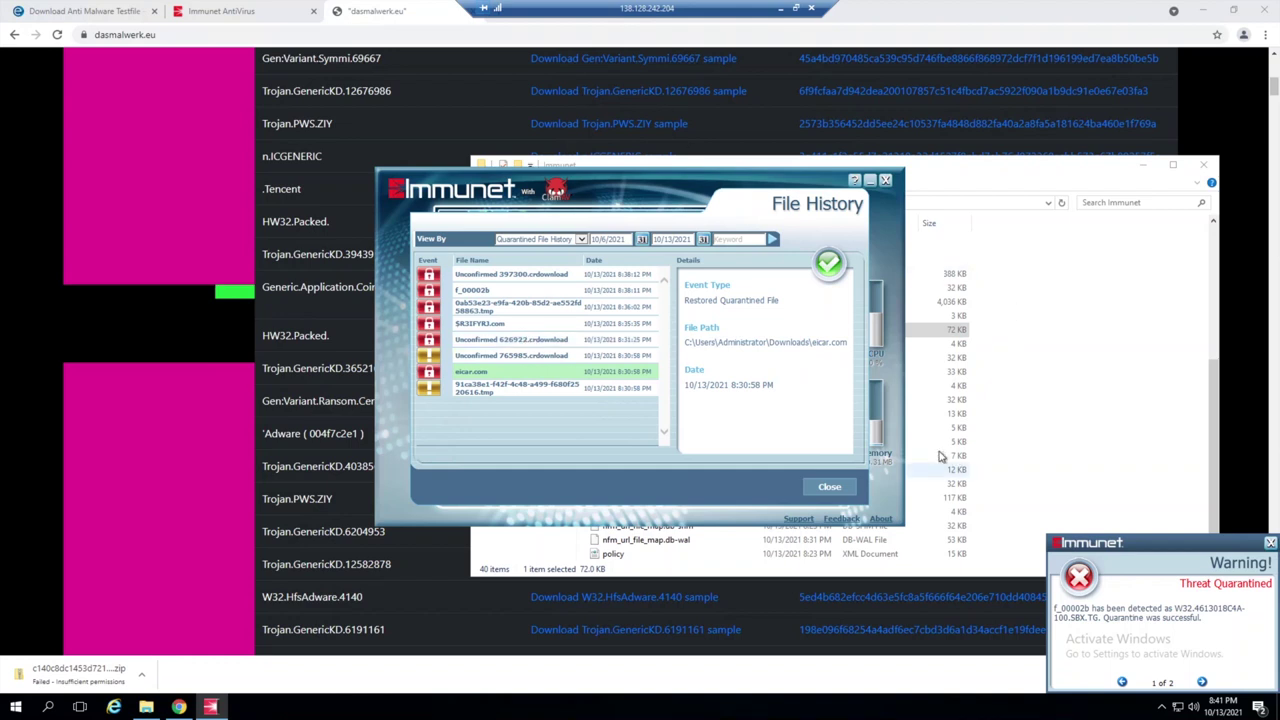
click(806, 488)
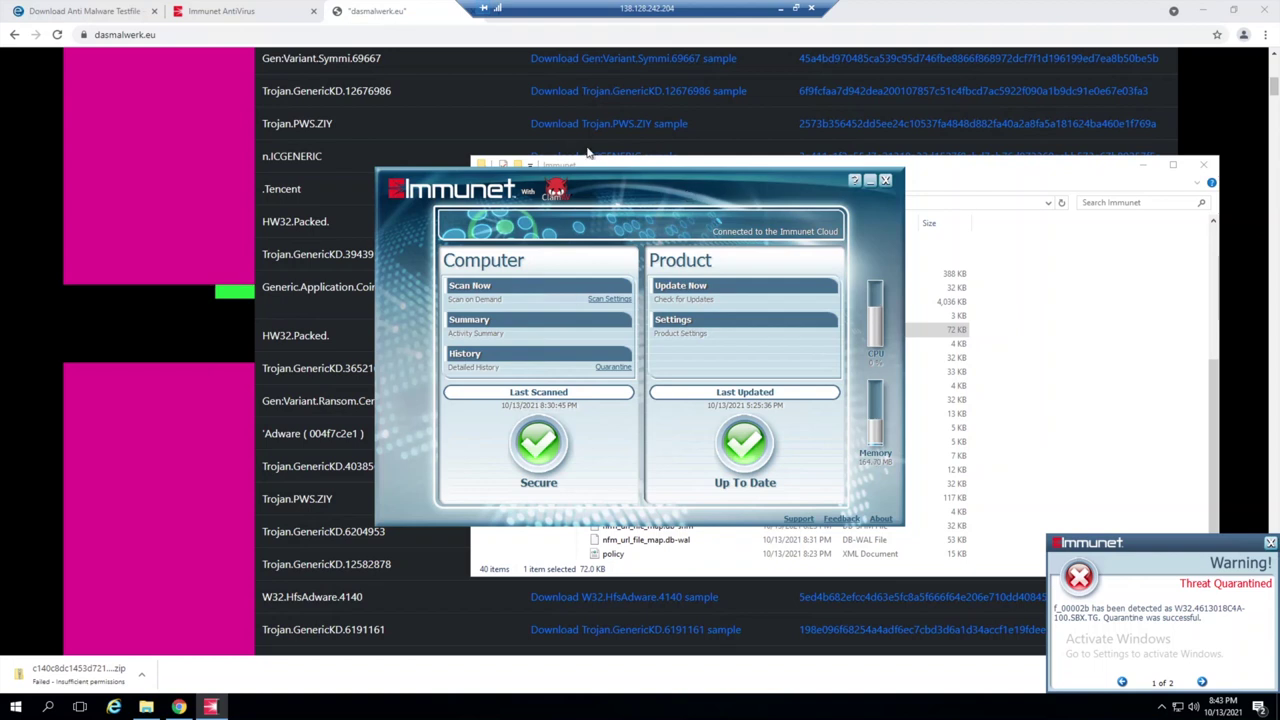
drag(595, 176, 674, 168)
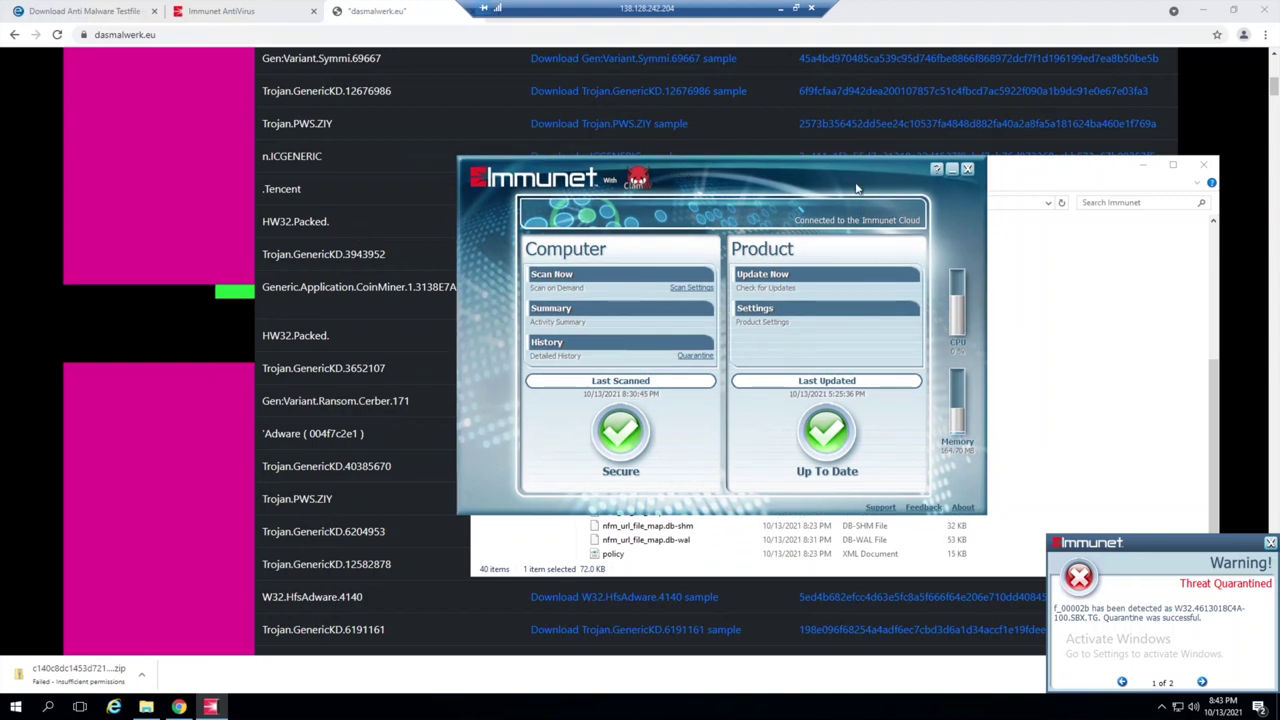